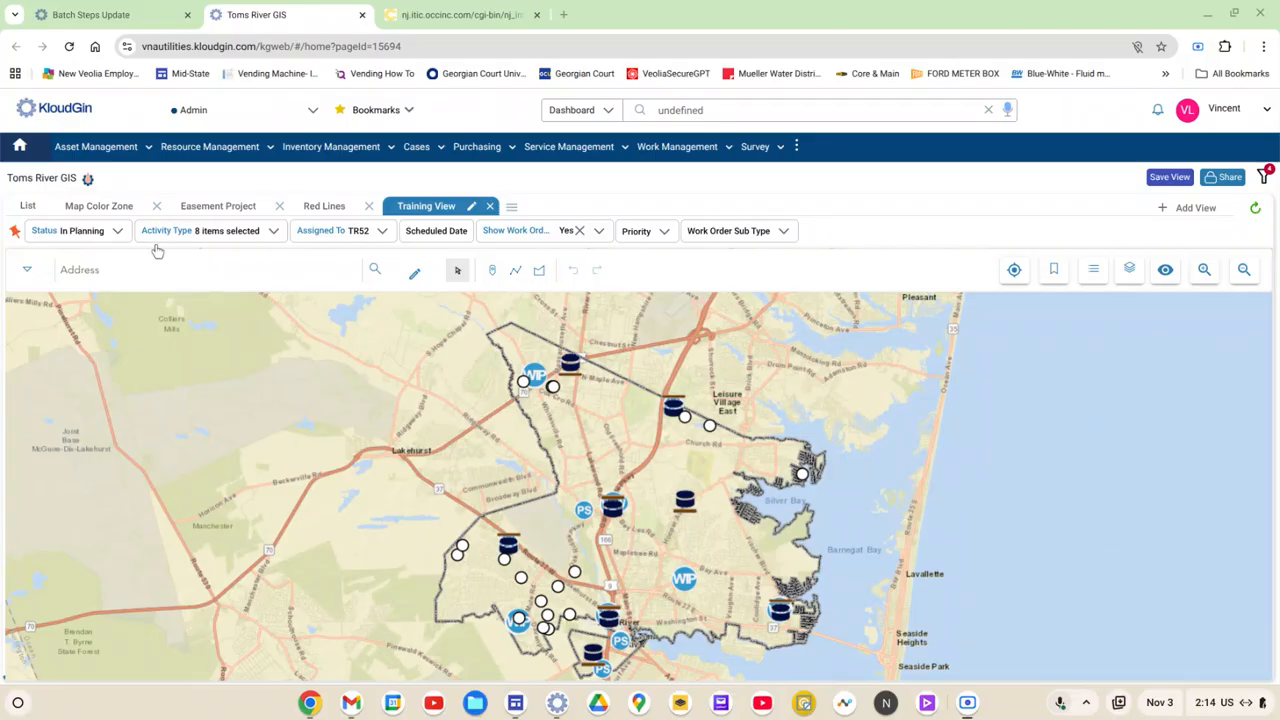
Step: Switch to the Batch Steps Update page and allow location access while visiting the site
left_click(140, 18)
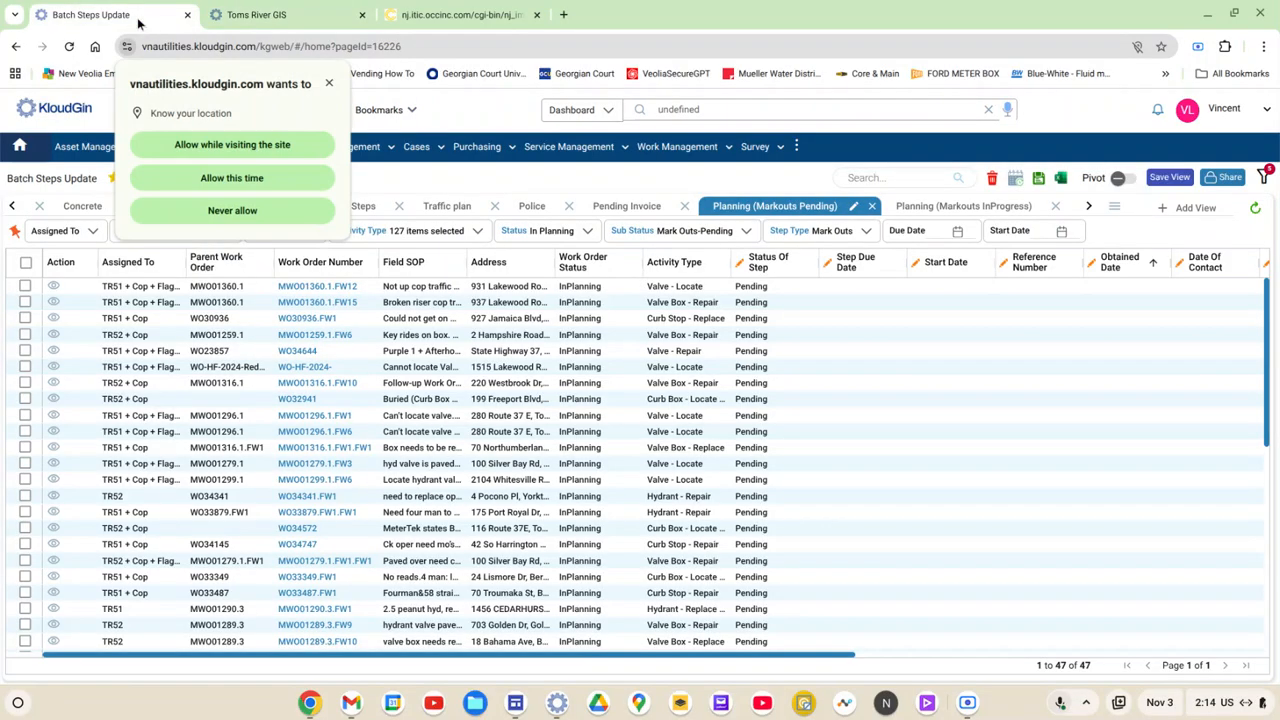
left_click(271, 144)
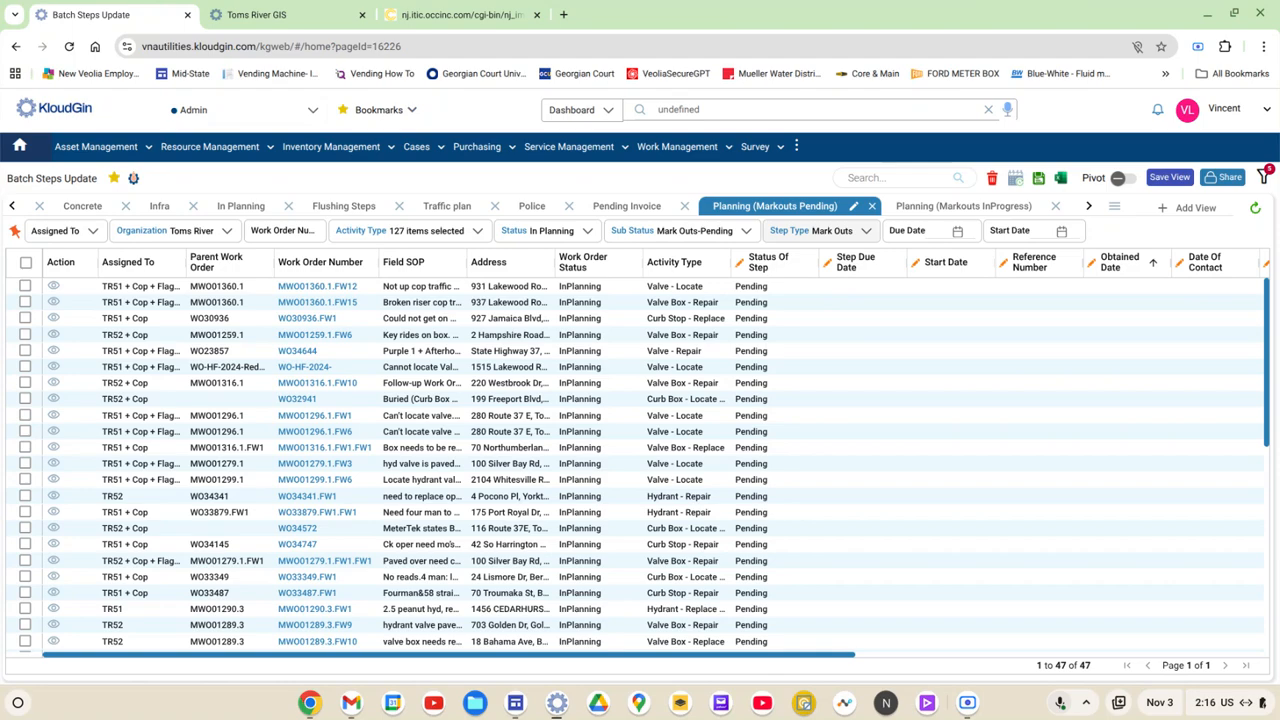
Step: Check the Step Type filter's options and reapply the filter with Mark Outs
left_click(854, 236)
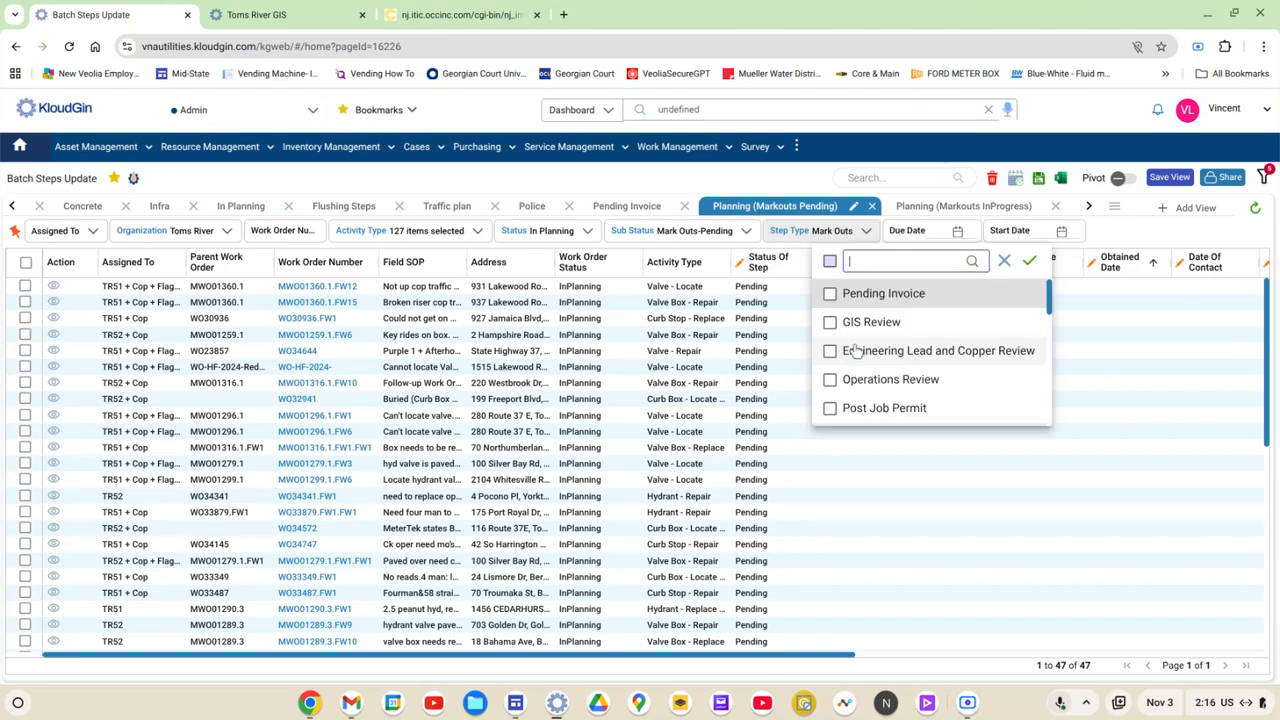
scroll(858, 383, "down", 5)
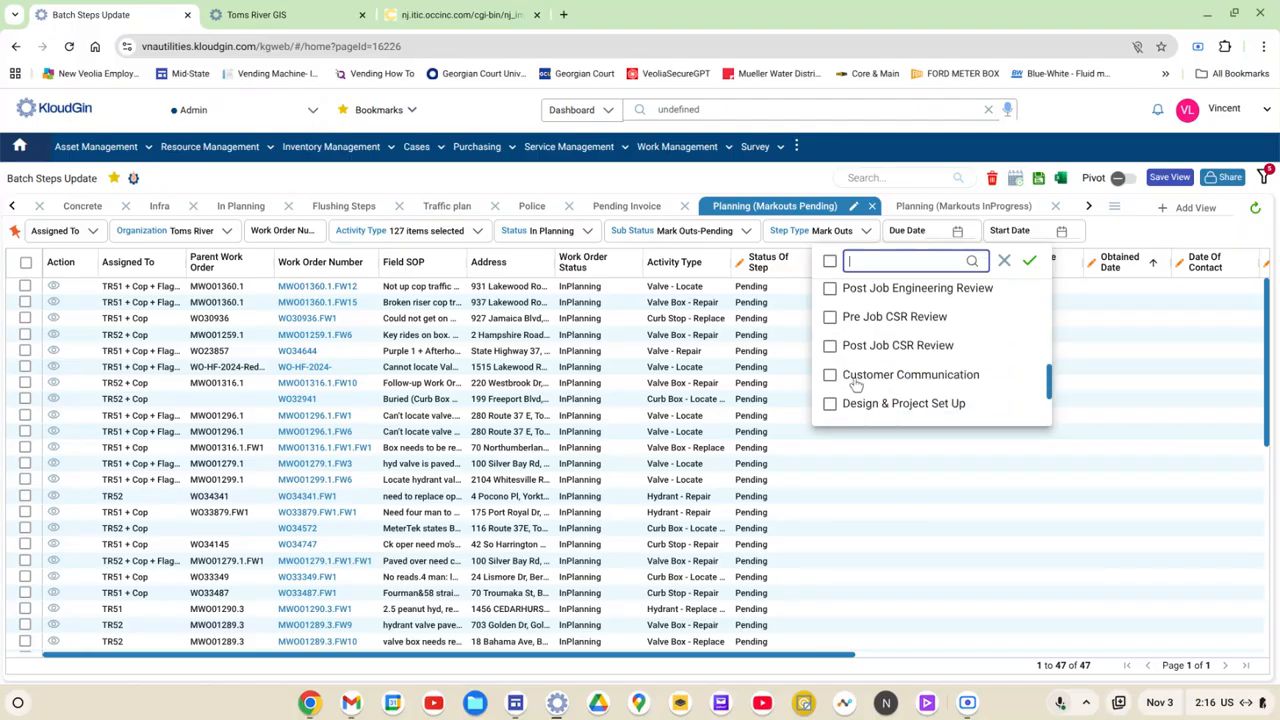
scroll(856, 385, "up", 2)
left_click(1028, 261)
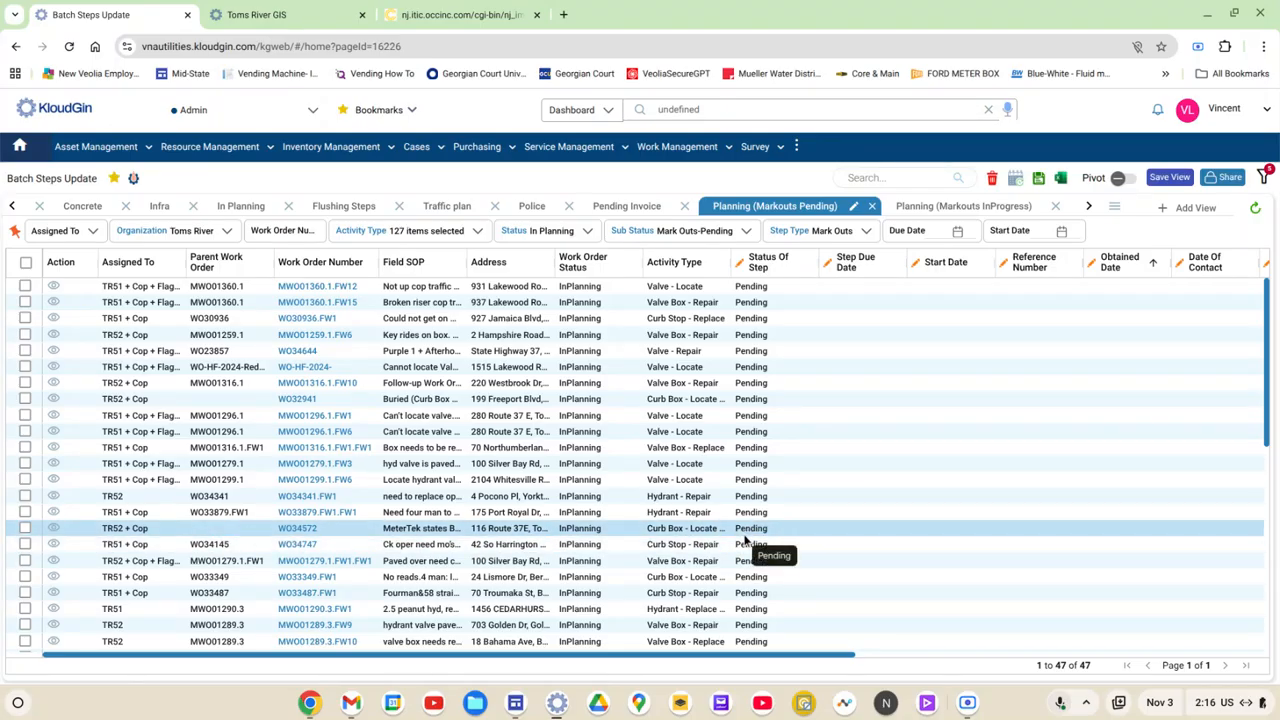
Step: Reapply the Sub Status filter with Mark Outs-Pending and save the Planning (Markouts Pending) view
left_click(739, 236)
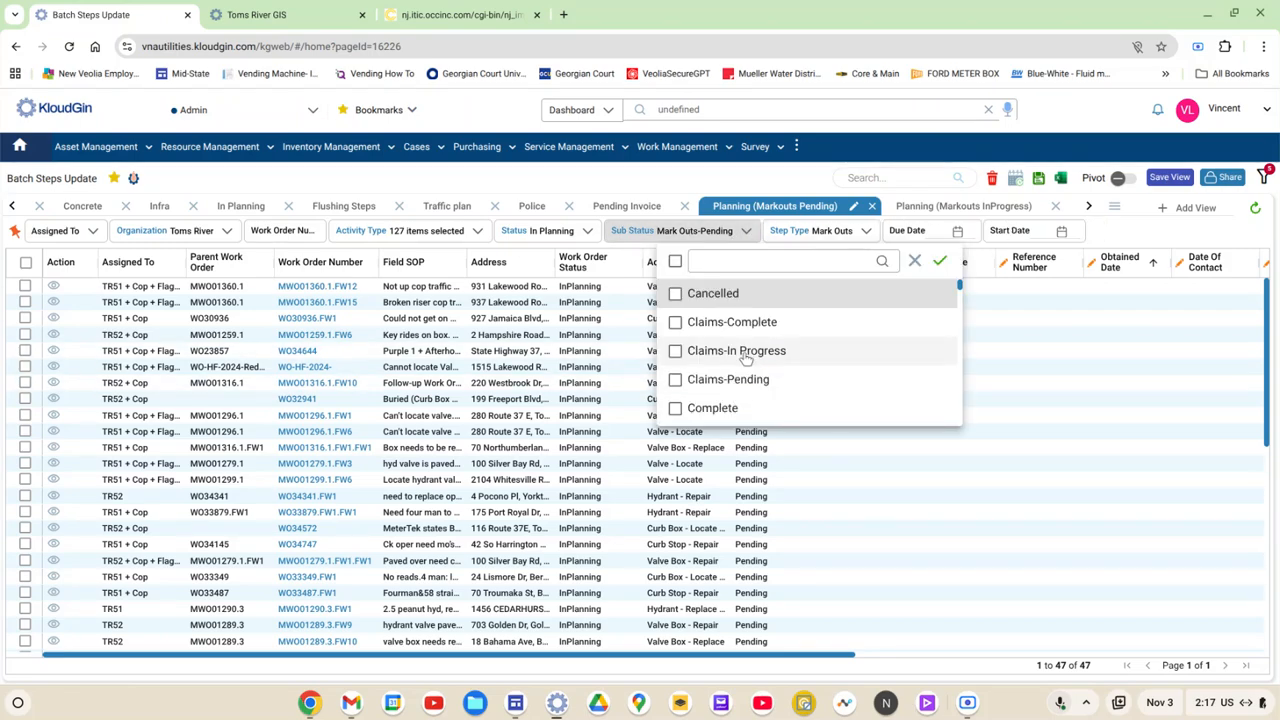
scroll(744, 364, "down", 6)
scroll(744, 362, "down", 8)
scroll(729, 344, "up", 3)
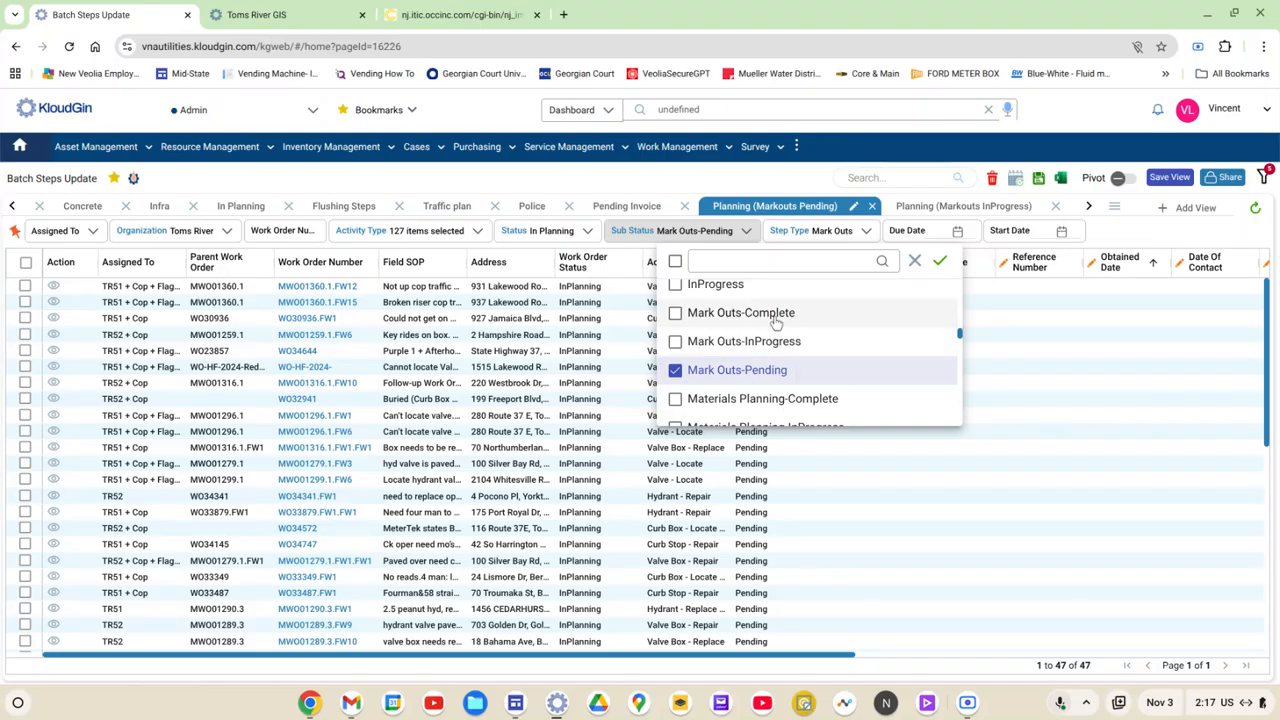
left_click(940, 261)
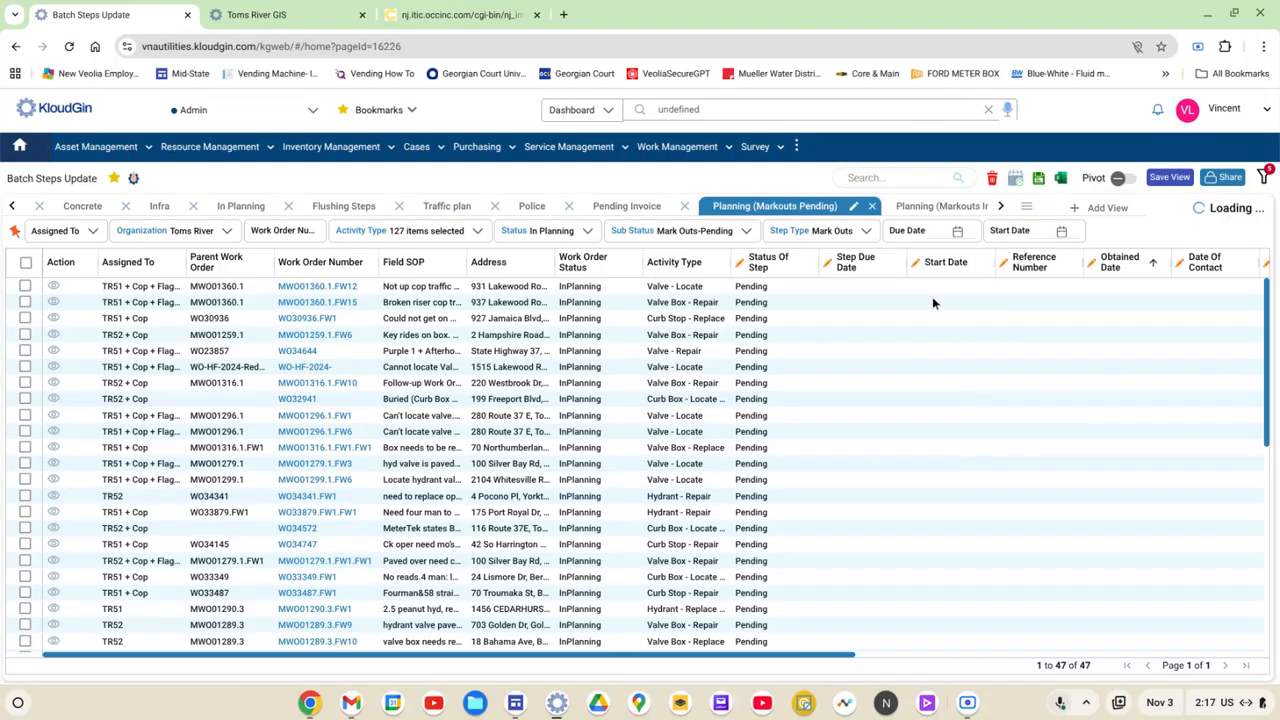
left_click(1166, 180)
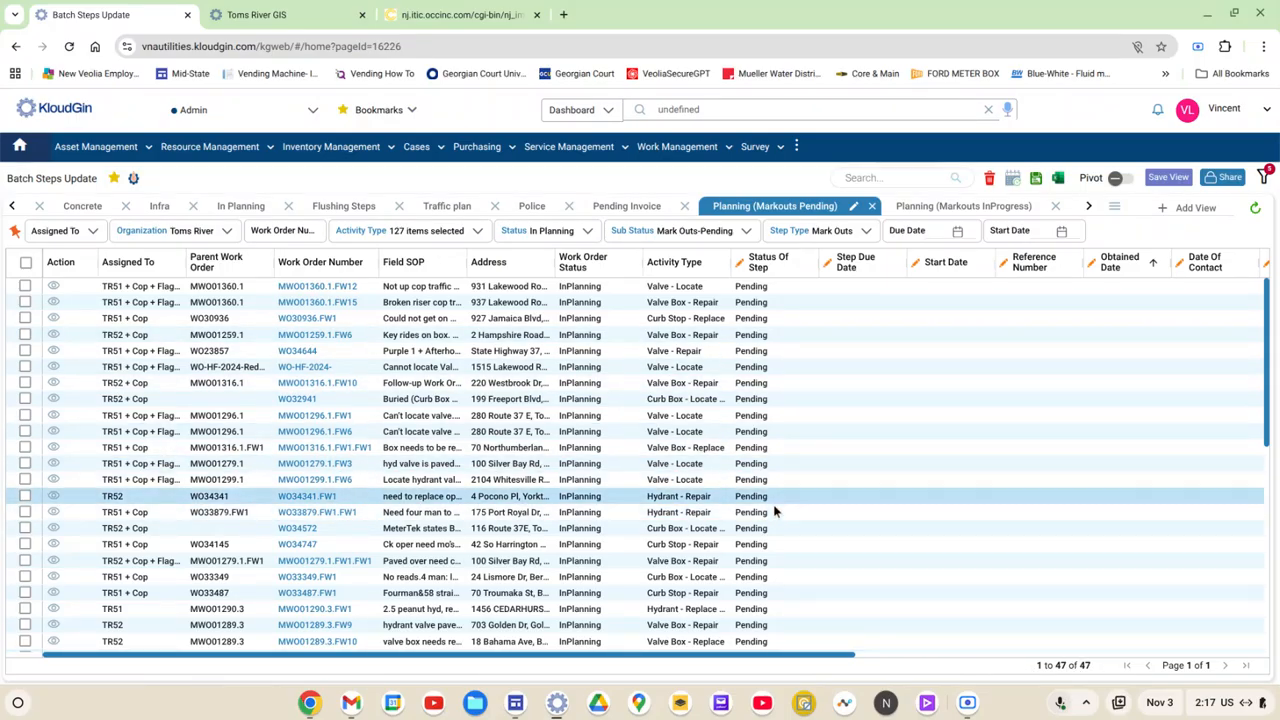
Step: Filter the work orders to those assigned to TR51 and TR52
left_click(93, 233)
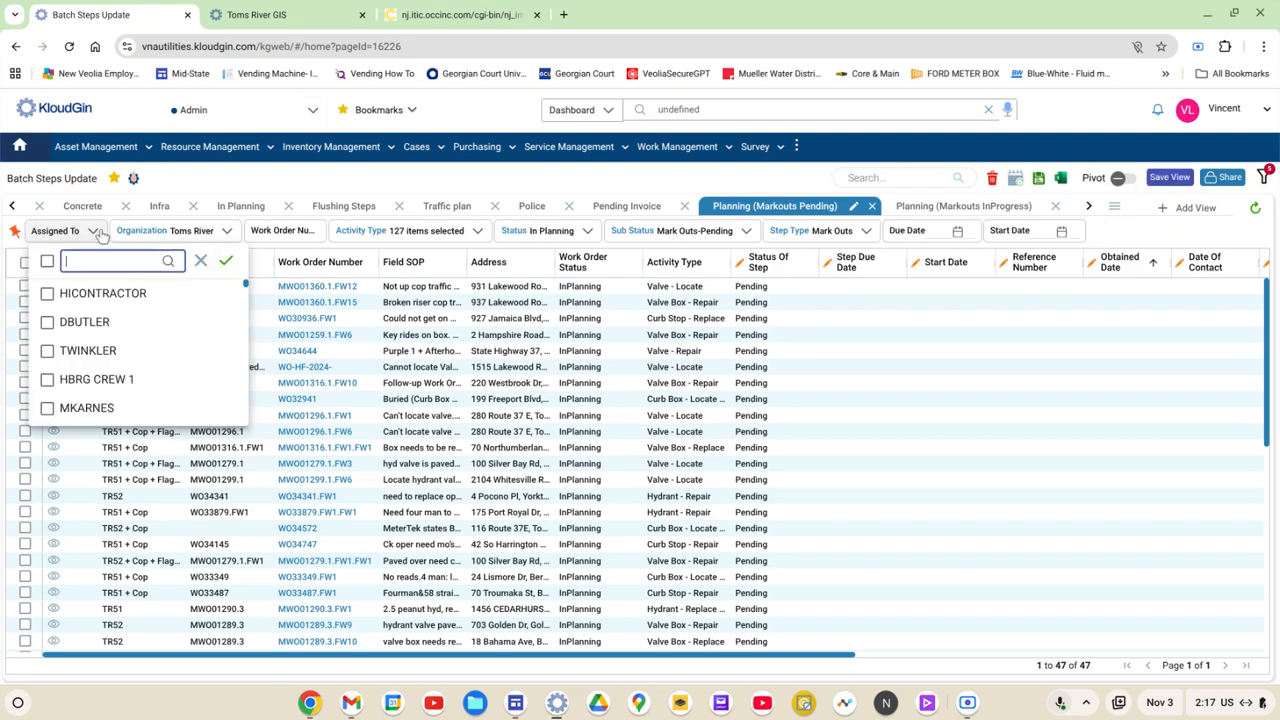
type("5")
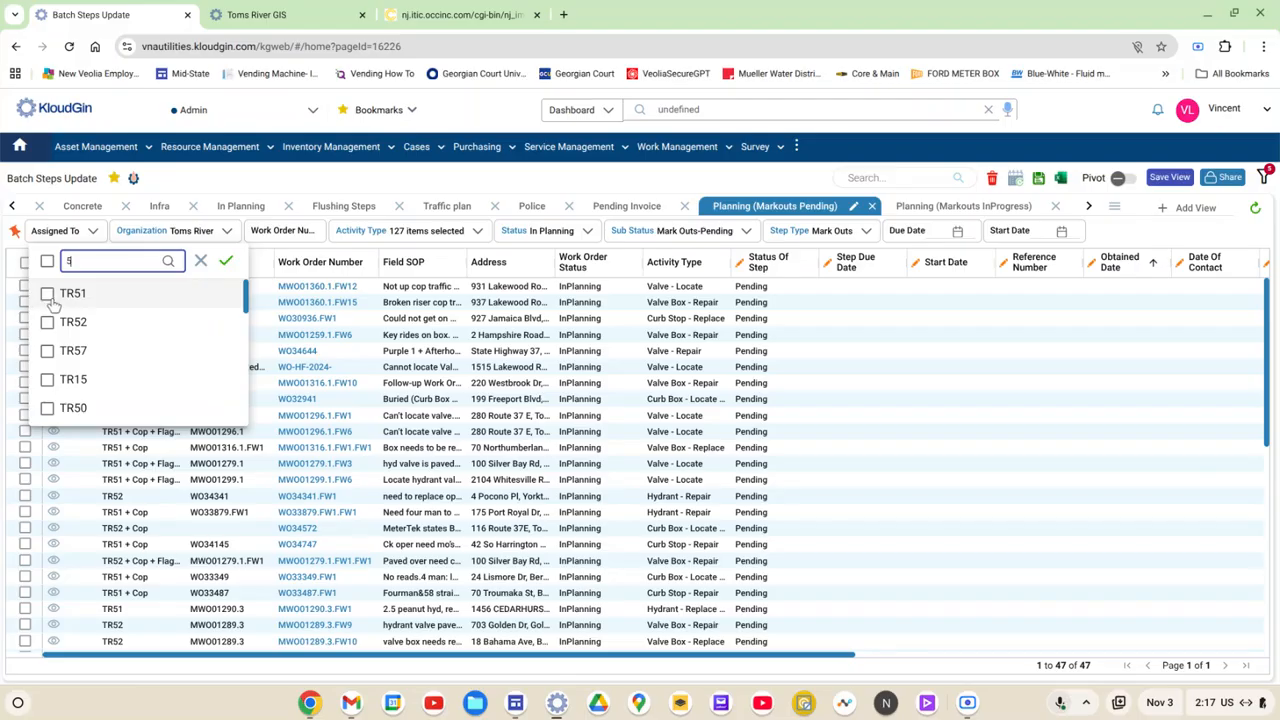
left_click(48, 295)
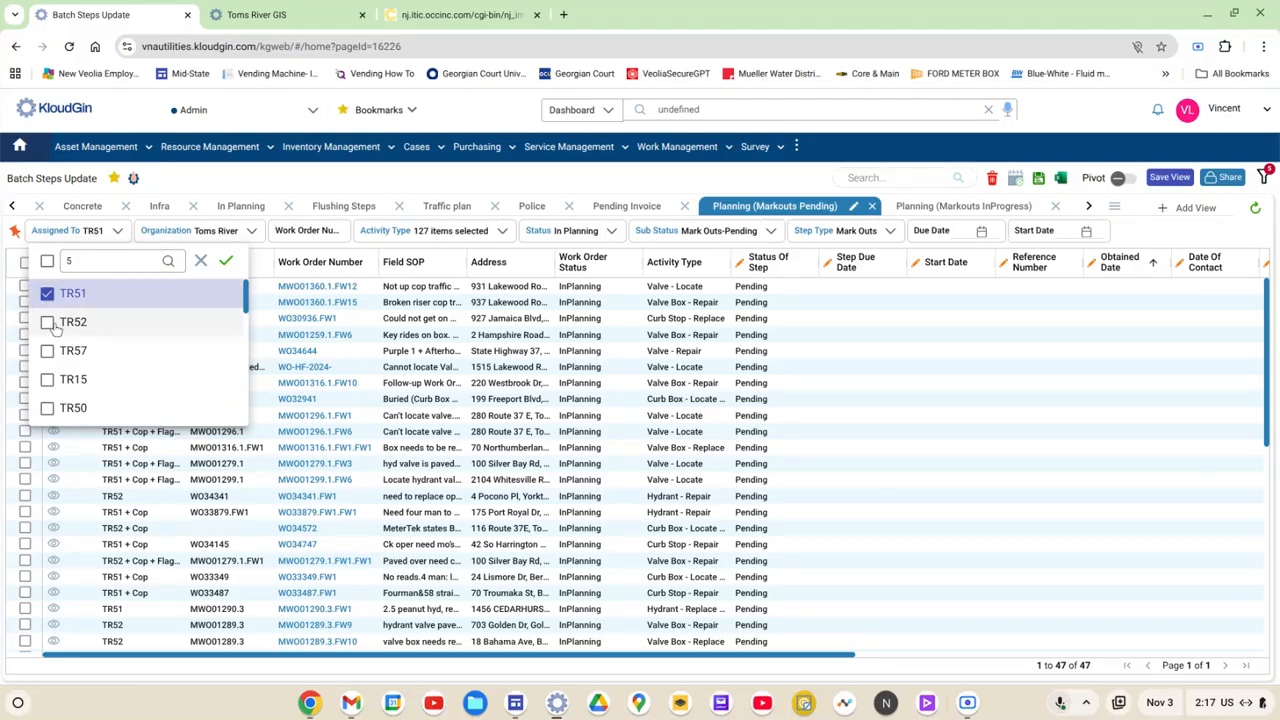
left_click(64, 320)
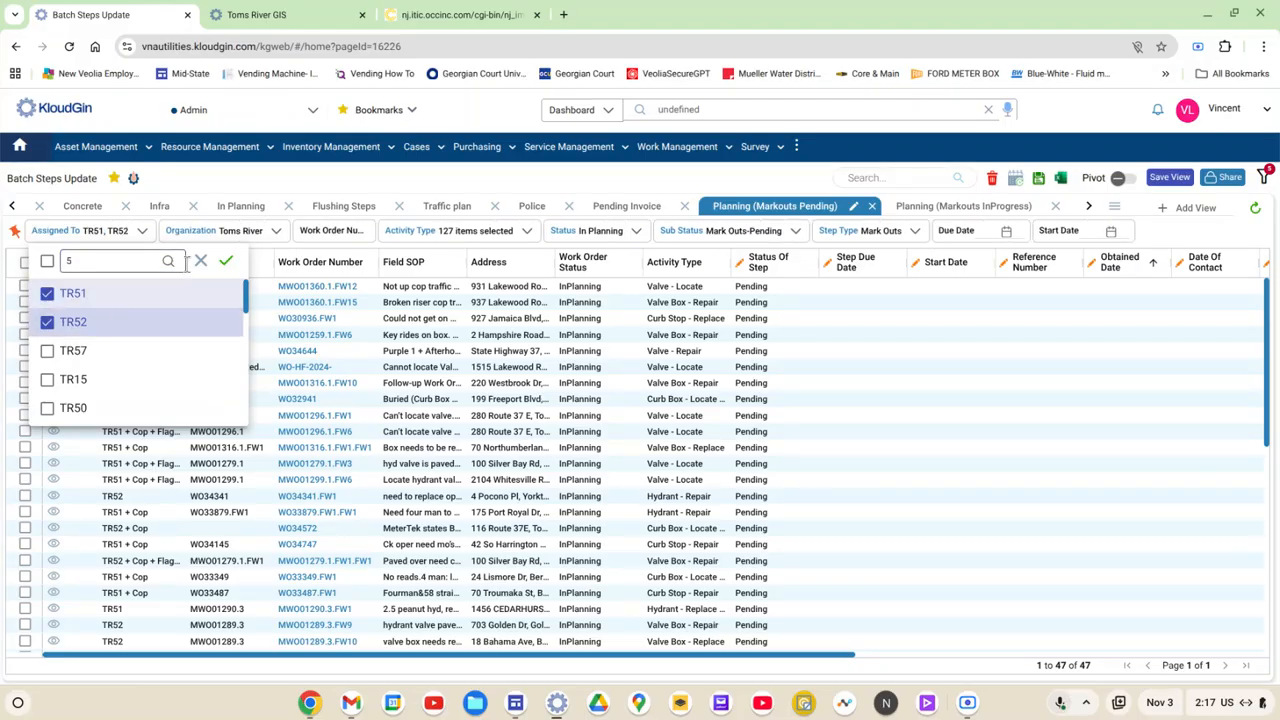
left_click(227, 262)
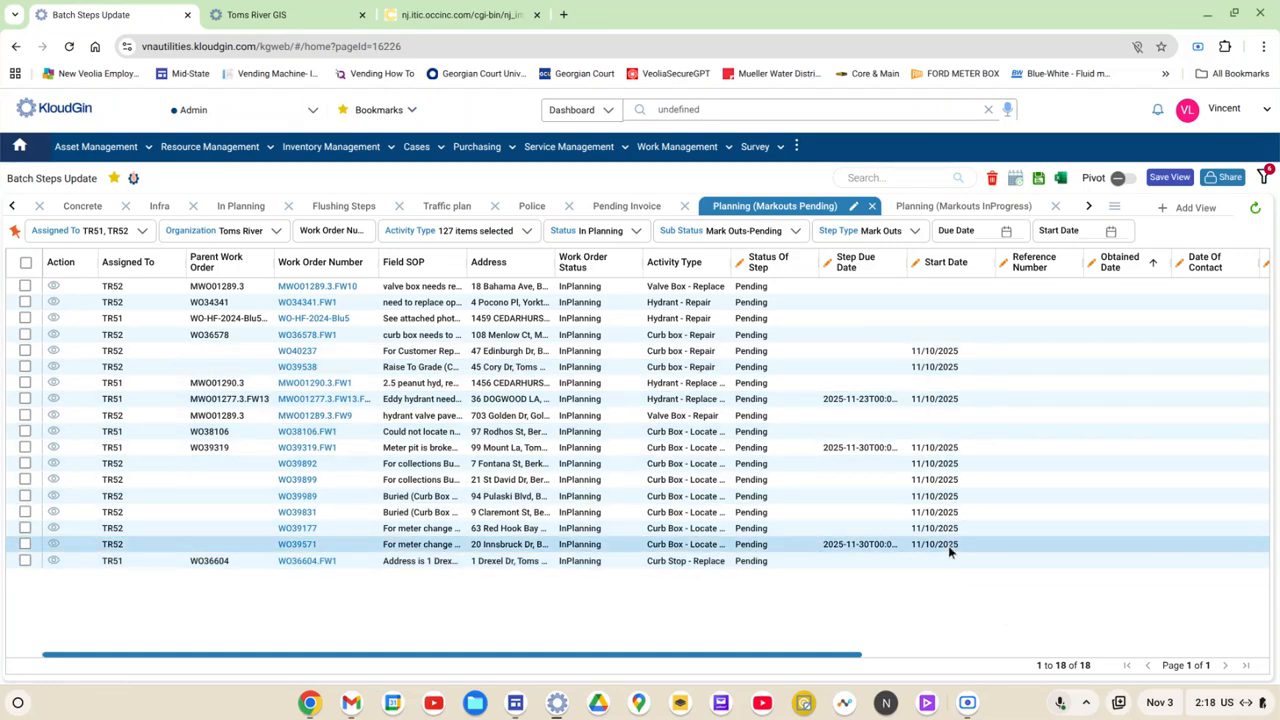
Step: Filter the work orders by start date 11-10-2025 and save the view
left_click(1110, 231)
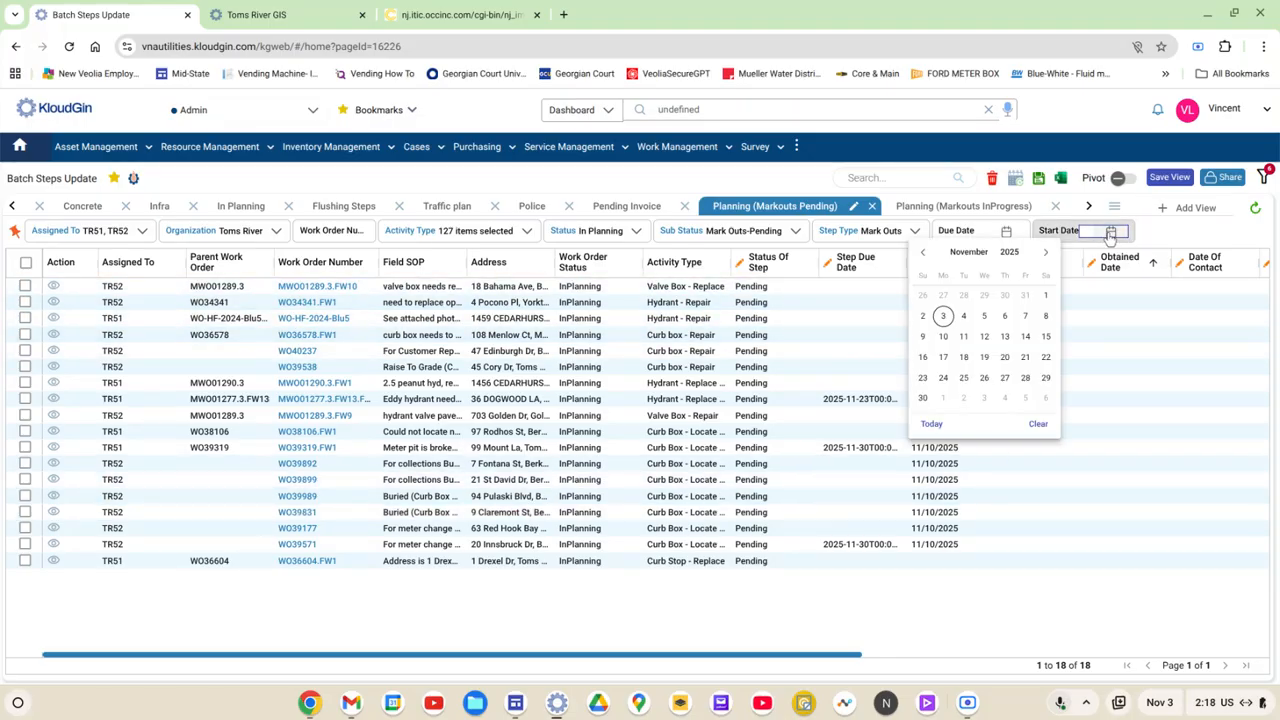
left_click(944, 338)
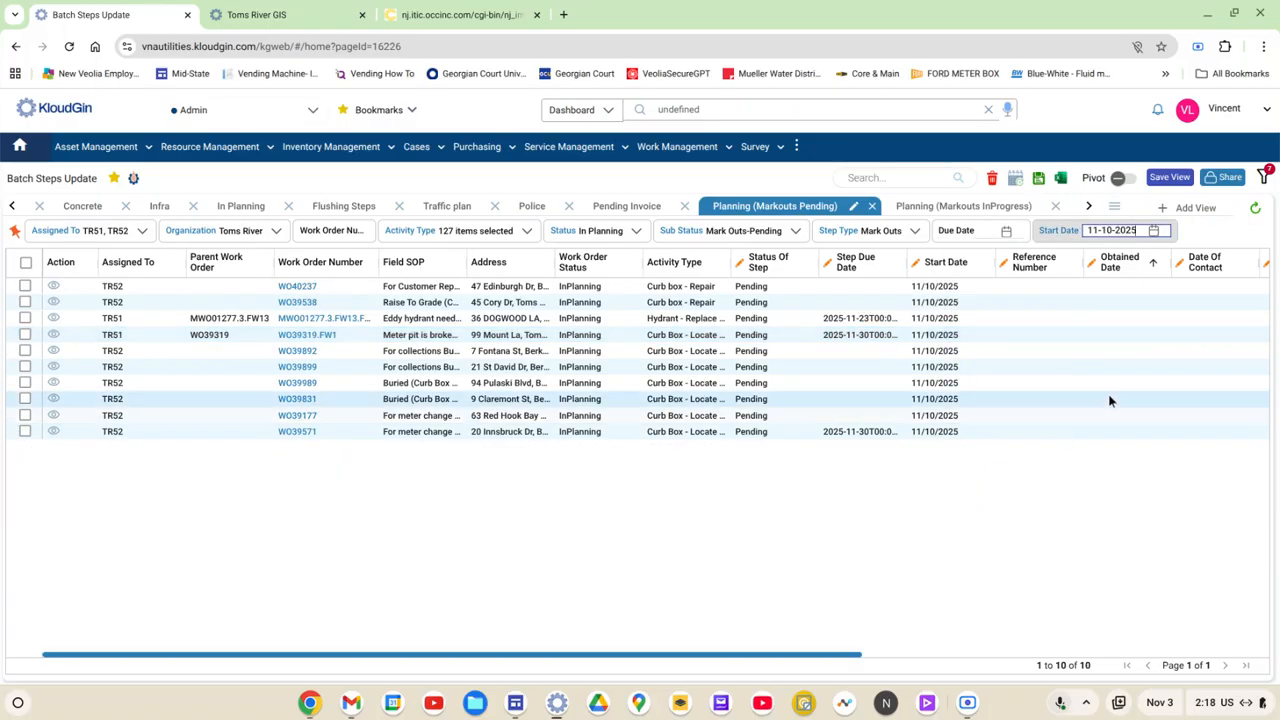
left_click(1170, 179)
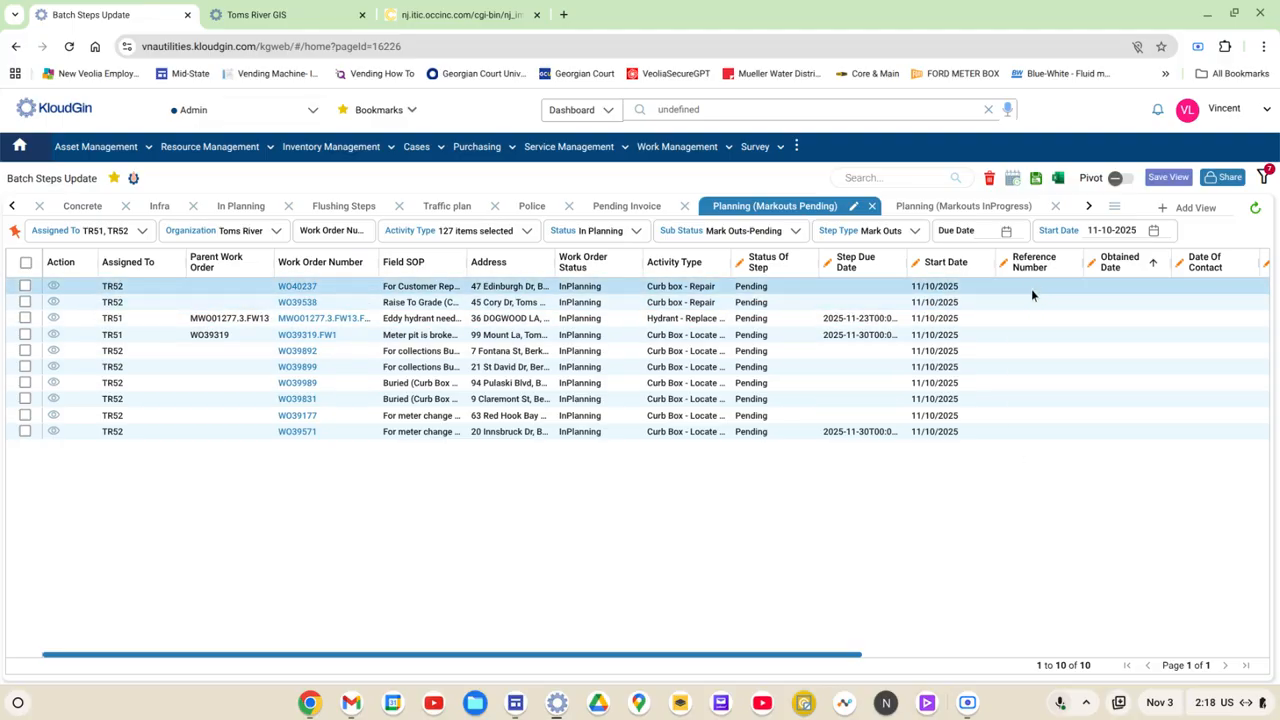
Step: Widen the Address column until the full addresses are readable
left_click(592, 287)
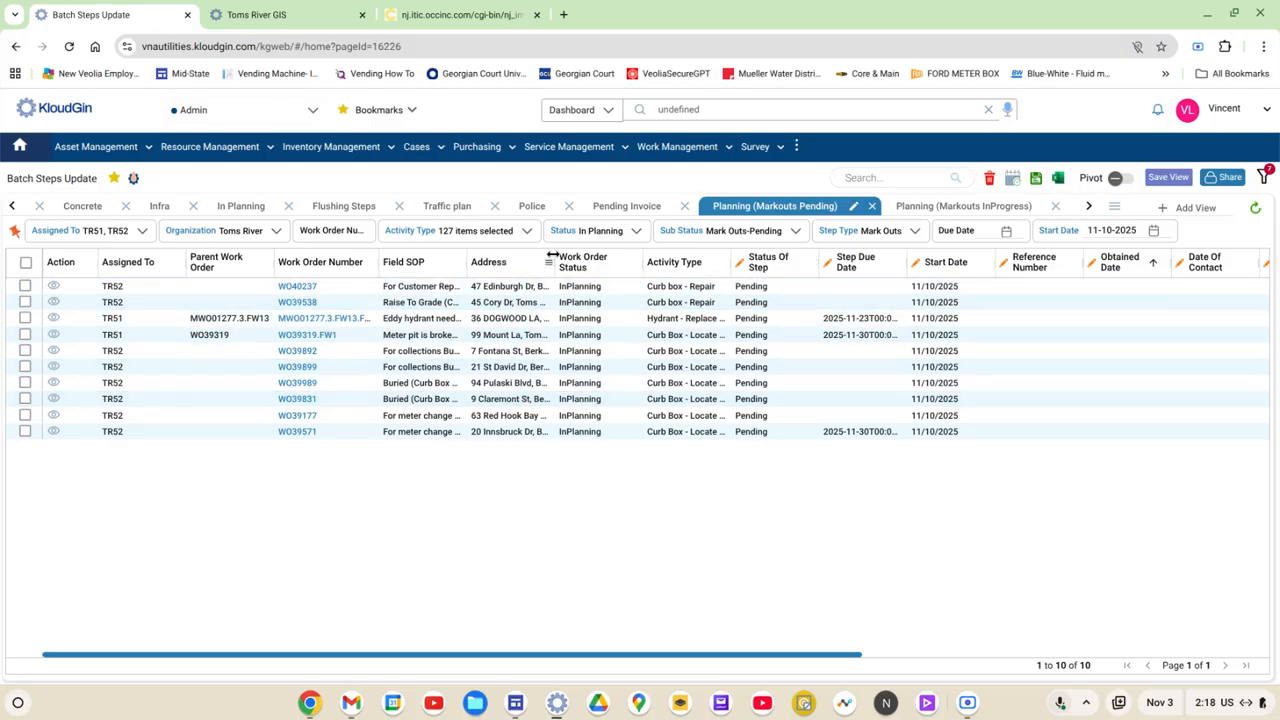
left_click_drag(555, 260, 649, 257)
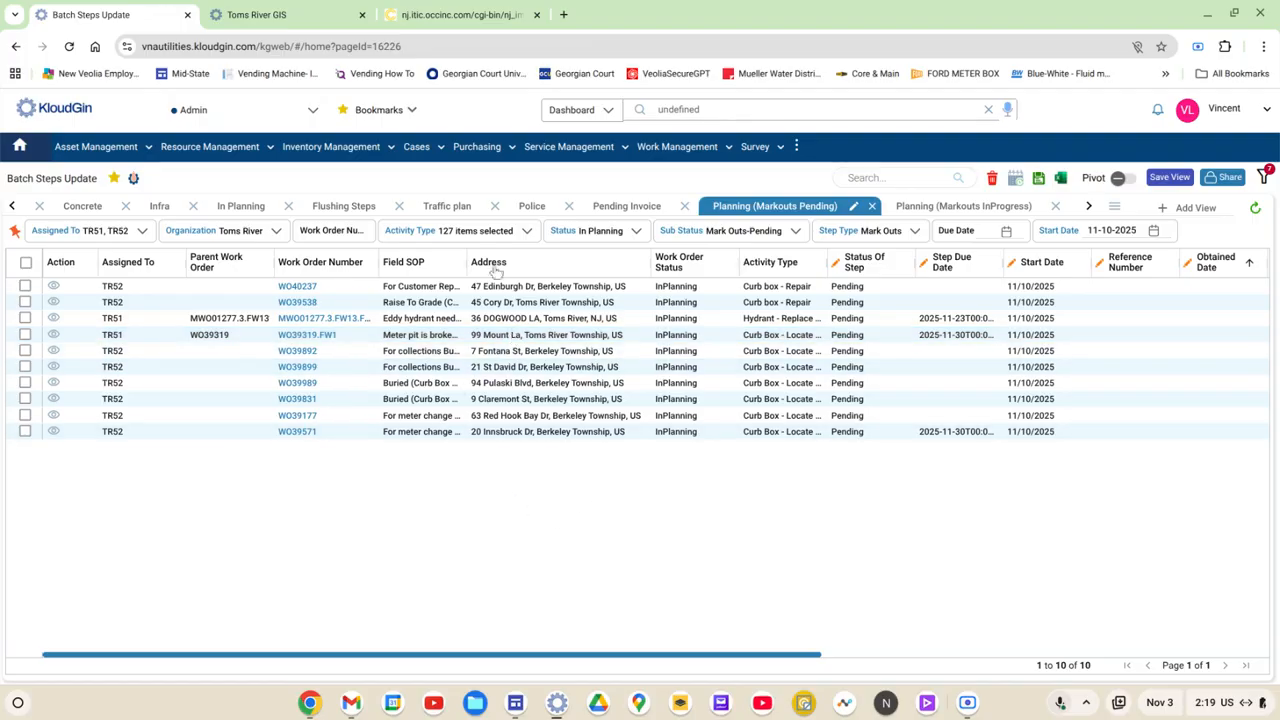
Step: Check the location information on the New Jersey One Call form and return to Batch Steps Update
left_click(452, 16)
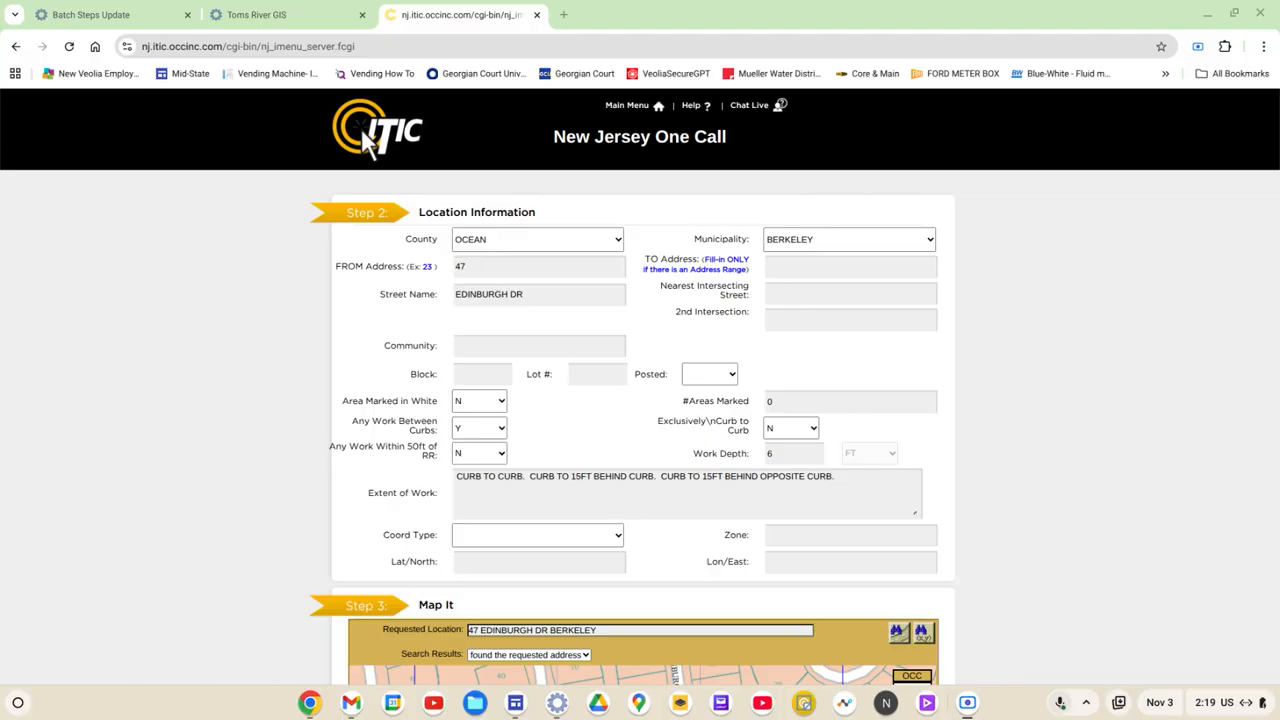
left_click(132, 16)
left_click(272, 143)
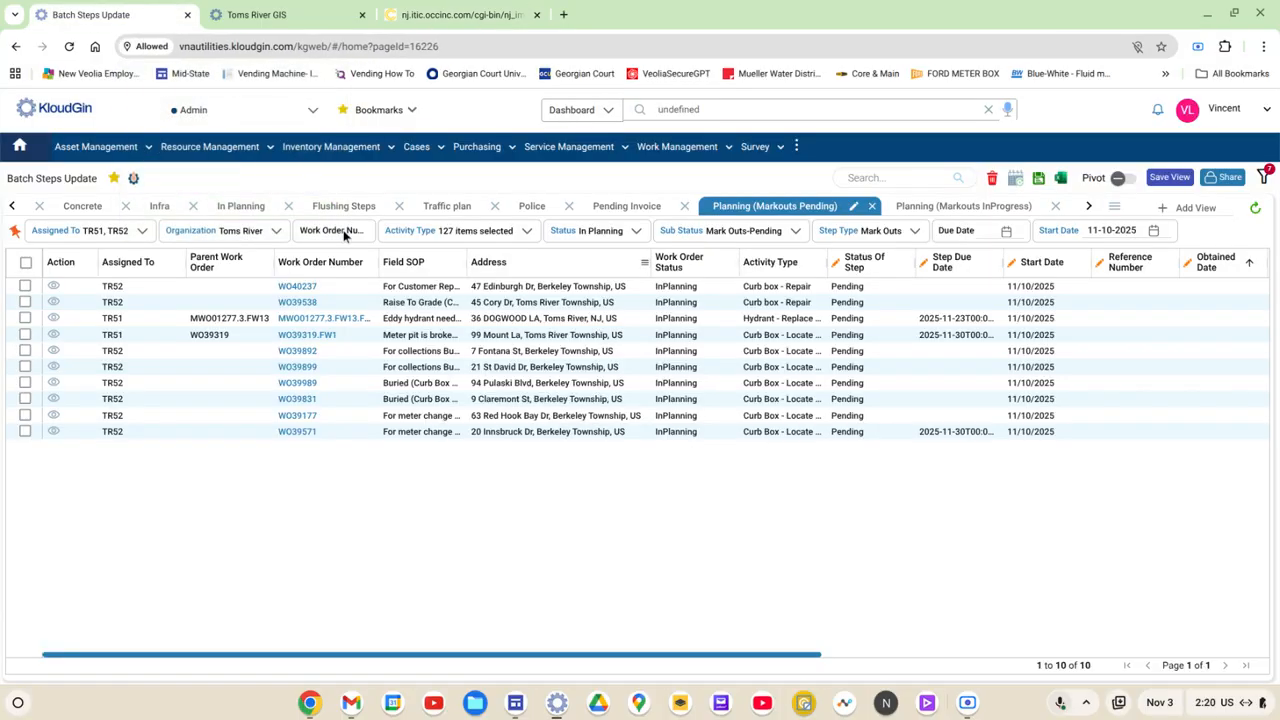
Step: Open the first listed work order and examine the streets around its asset in the TR Assets View map
left_click(306, 289)
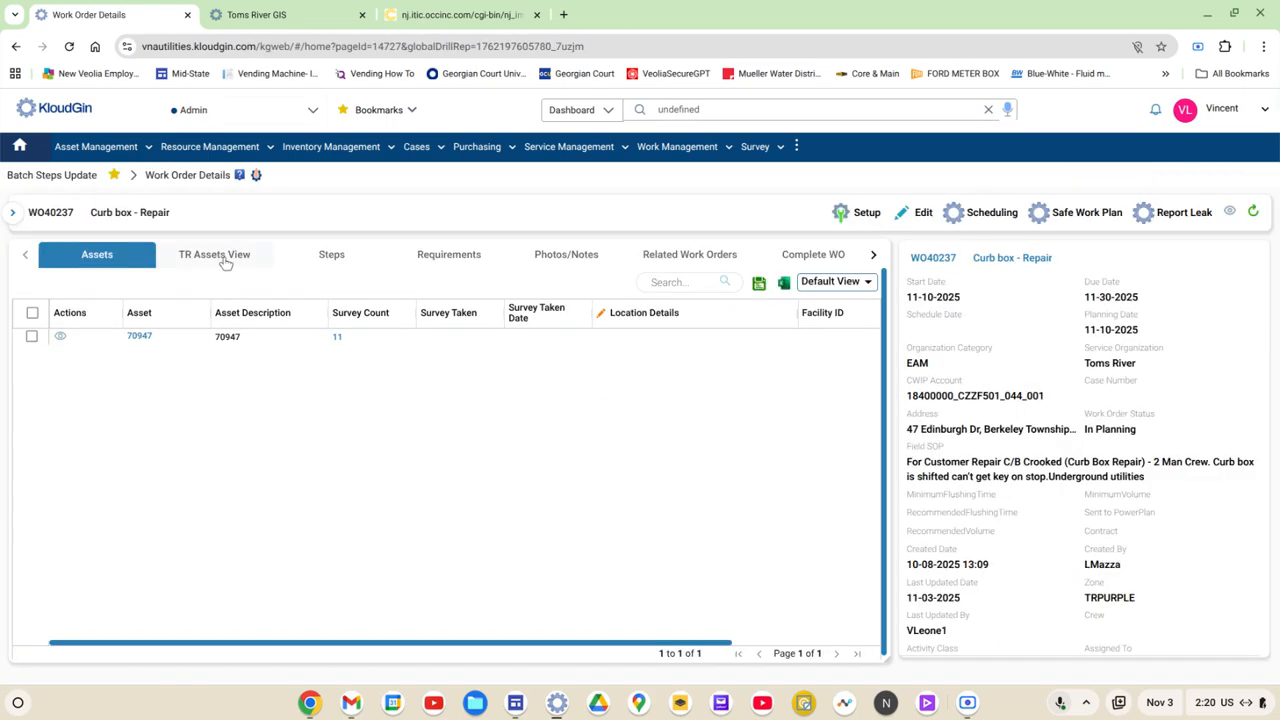
left_click(211, 258)
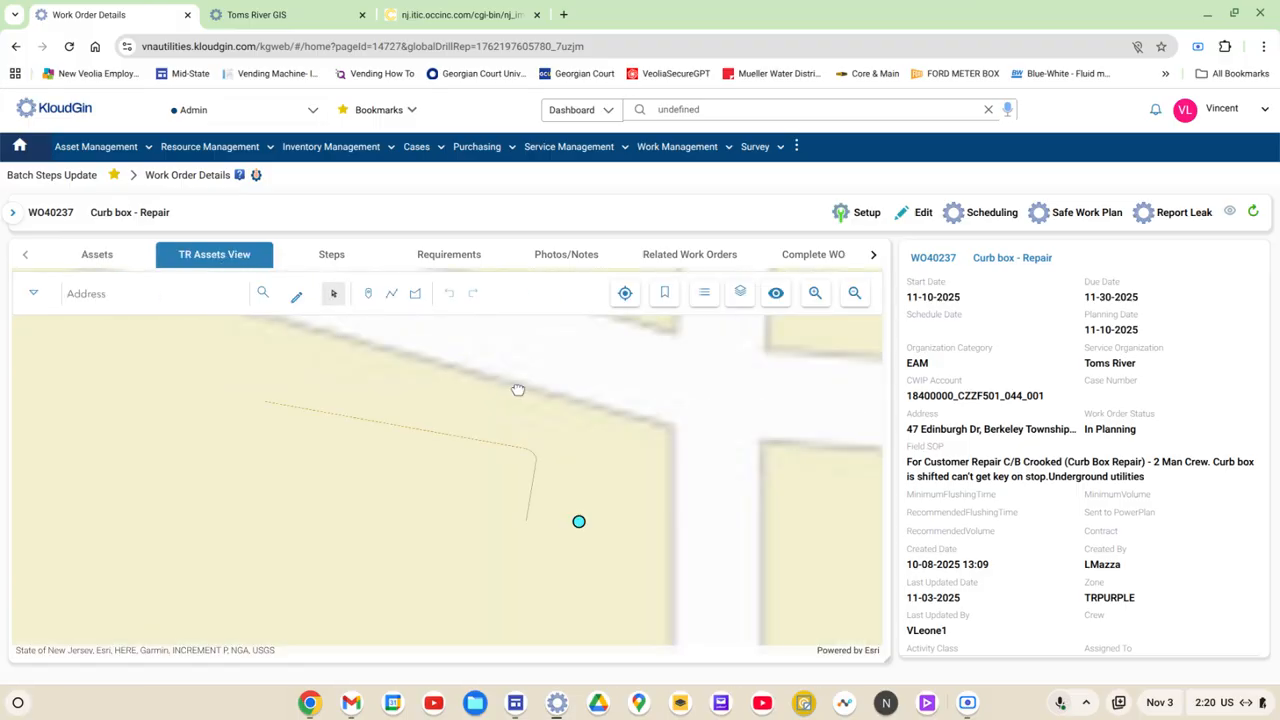
scroll(517, 389, "down", 4)
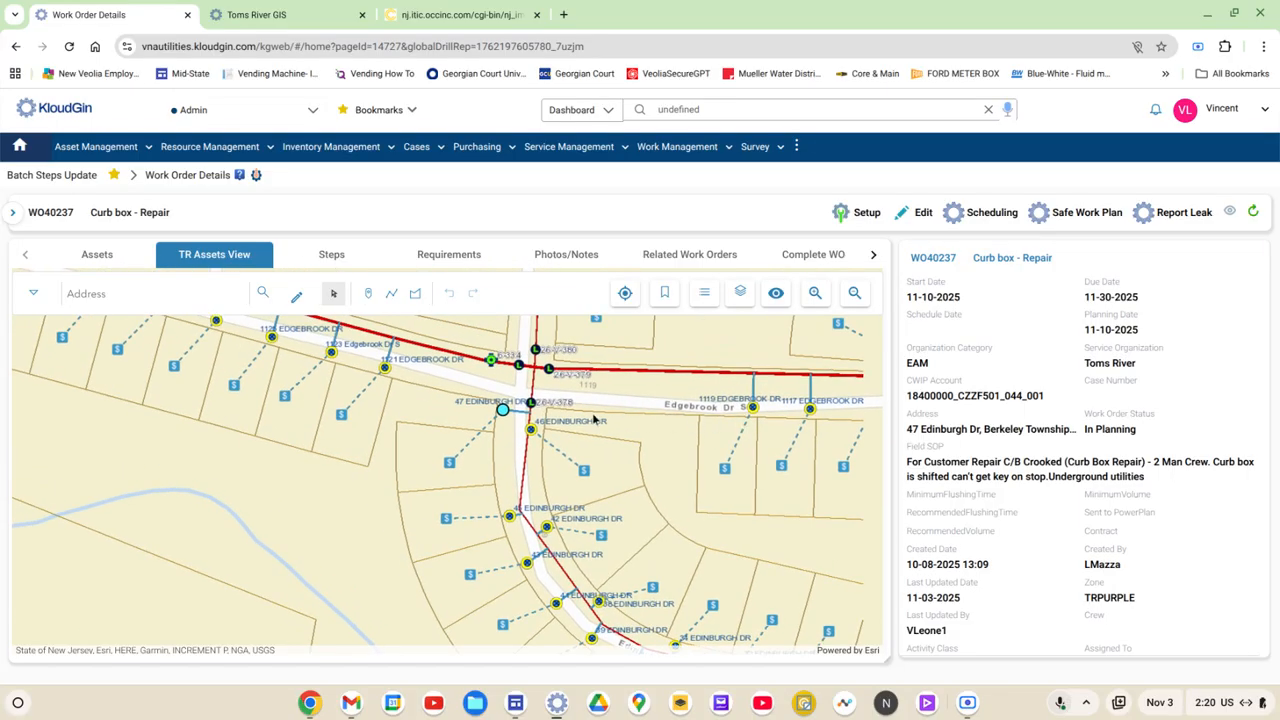
Step: On the New Jersey One Call form, set 2nd Intersection to EDGEBROOK DR S and Area Marked in White to Y, and check the mapped area
left_click(455, 15)
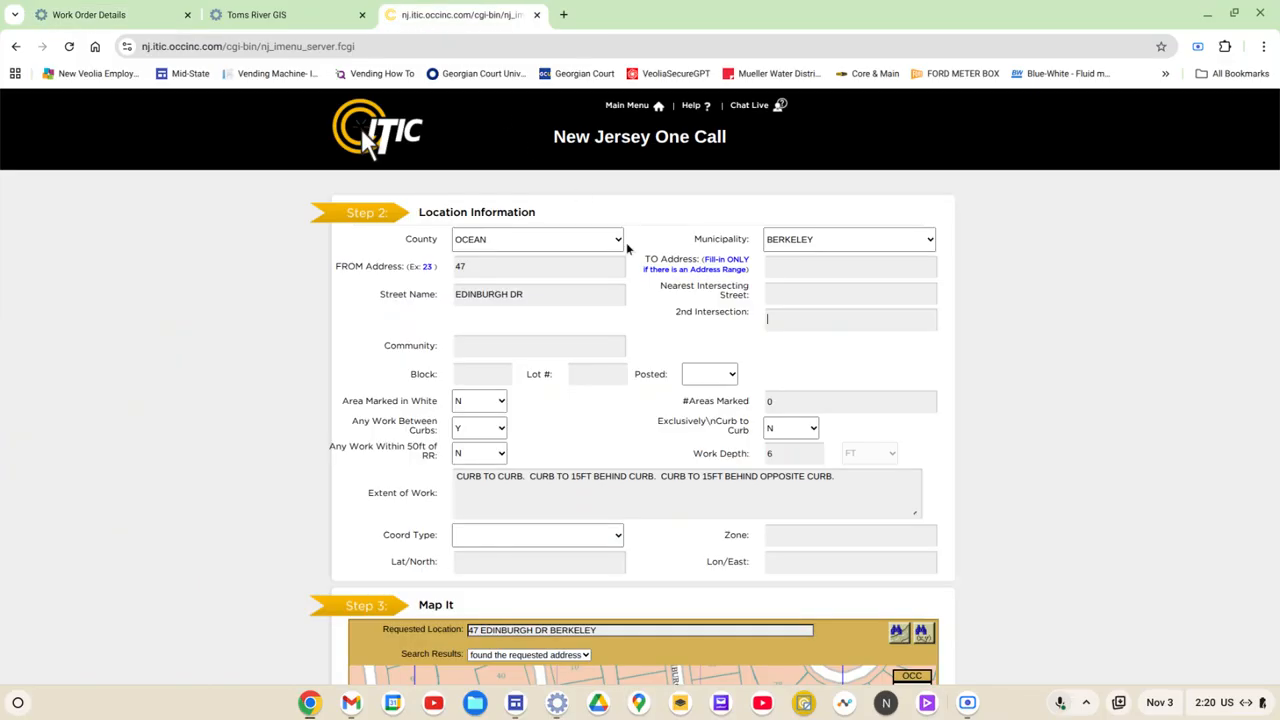
left_click(785, 320)
type("edg")
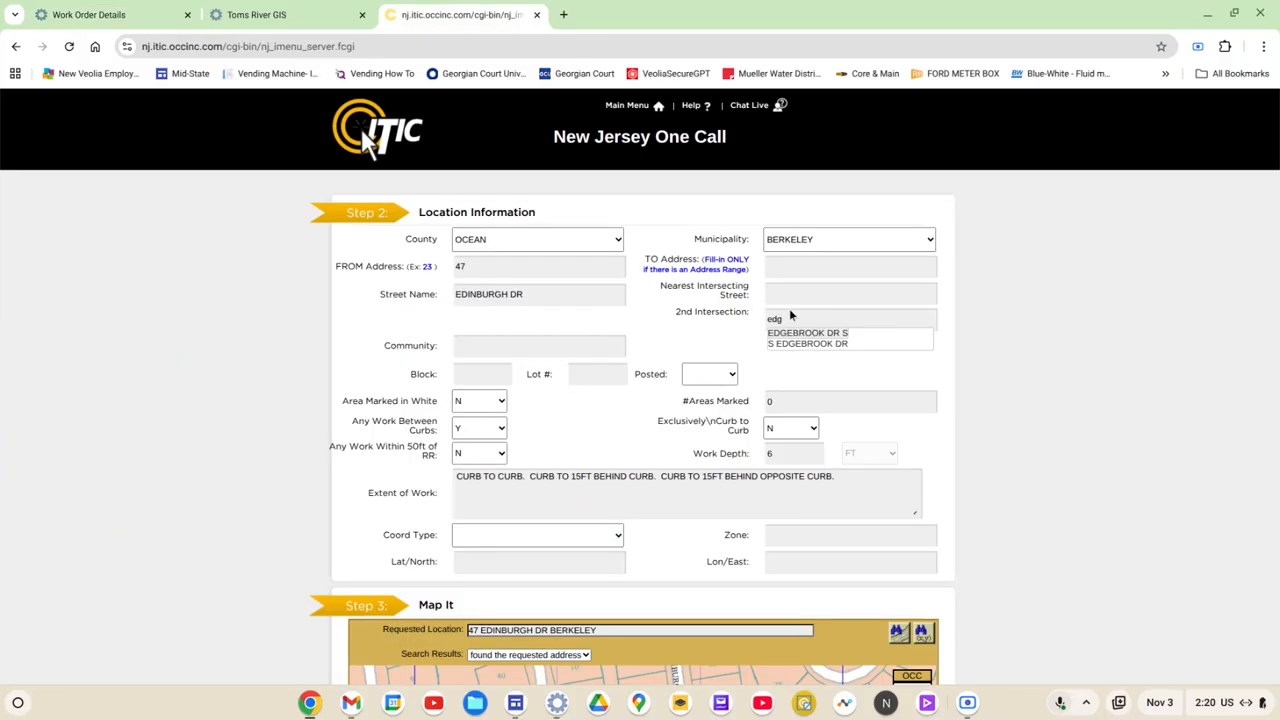
left_click(803, 334)
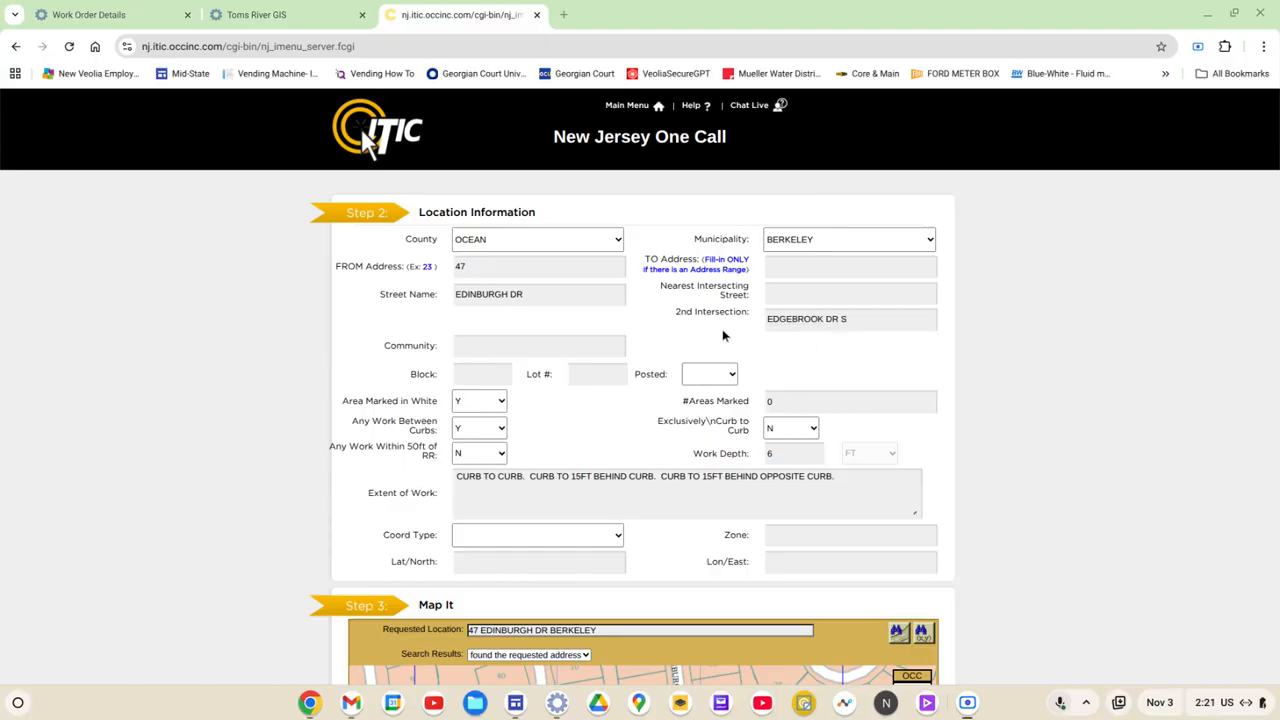
scroll(730, 347, "down", 1)
scroll(700, 425, "down", 1)
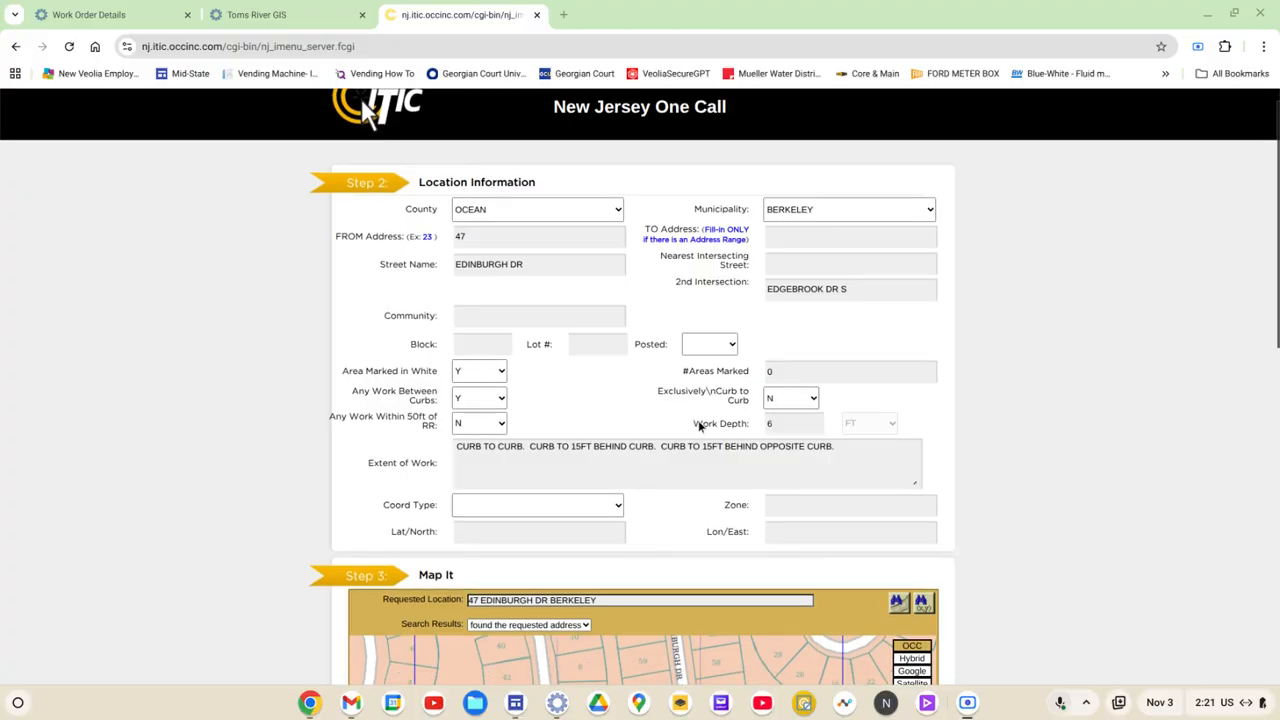
scroll(698, 420, "down", 4)
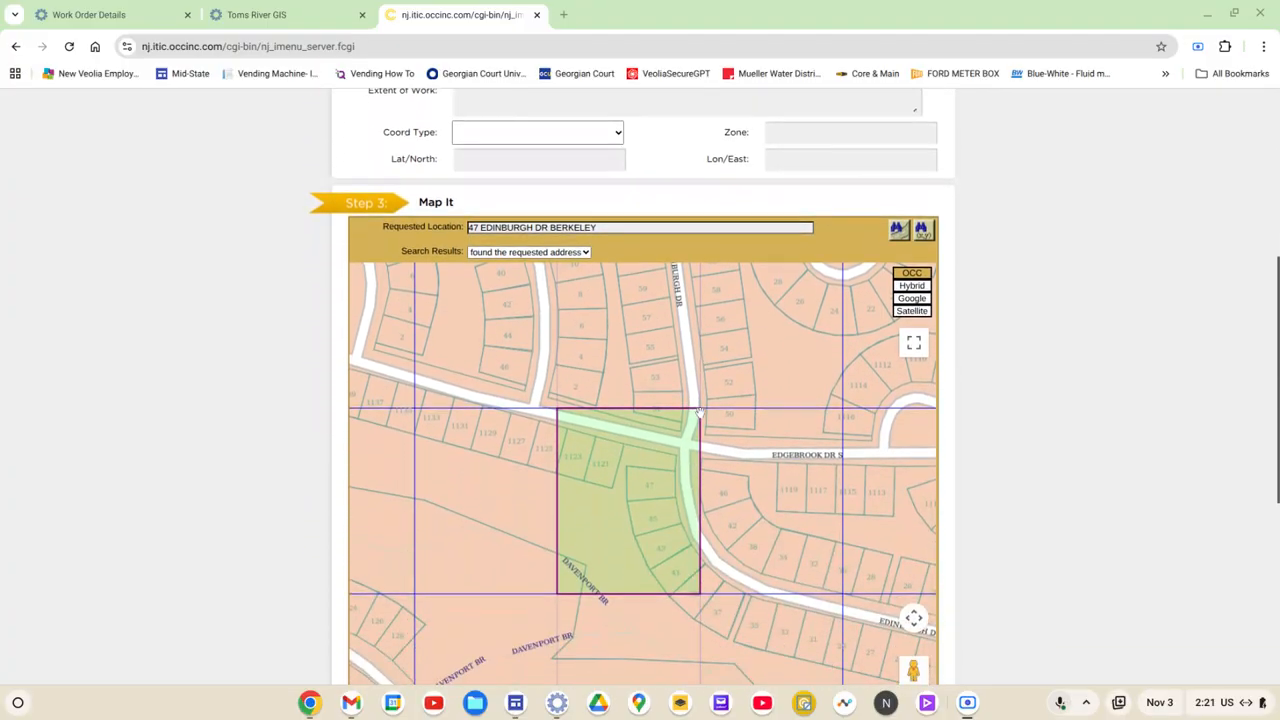
scroll(698, 418, "down", 4)
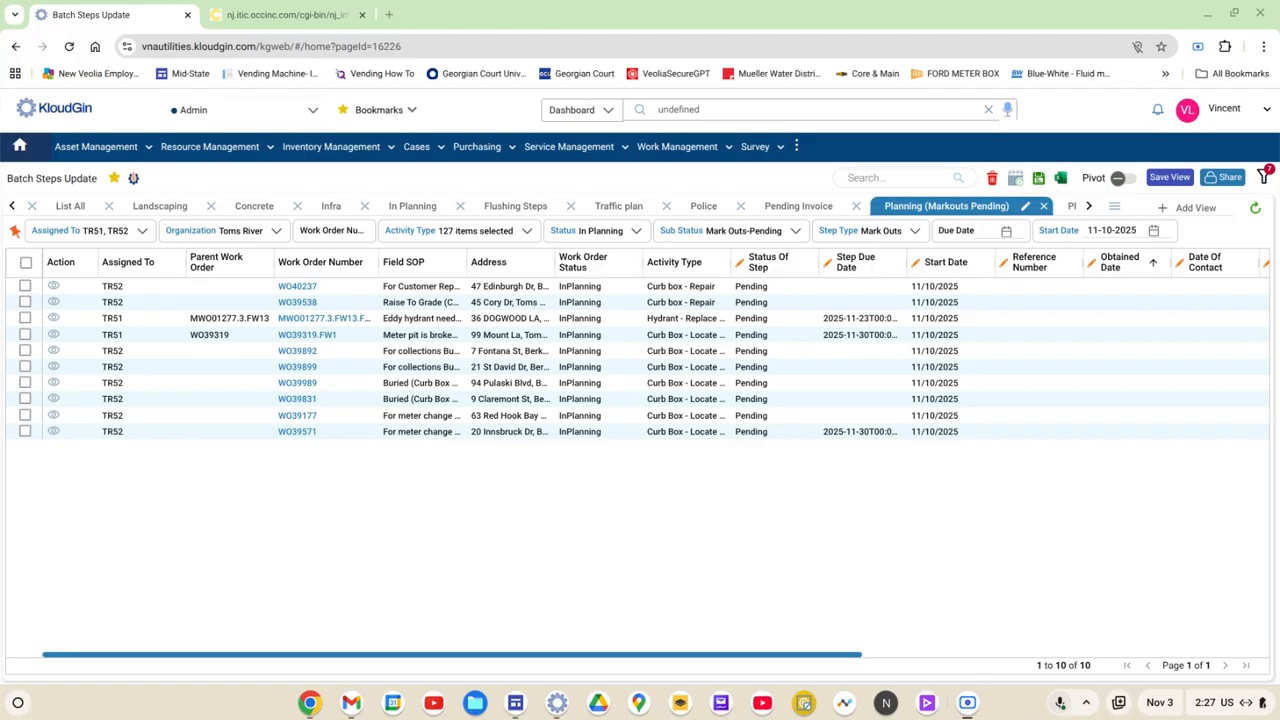
Step: Set the first work order's step due date to 11/19/2025 and its step status to InProgress, and save the changes
left_click(876, 294)
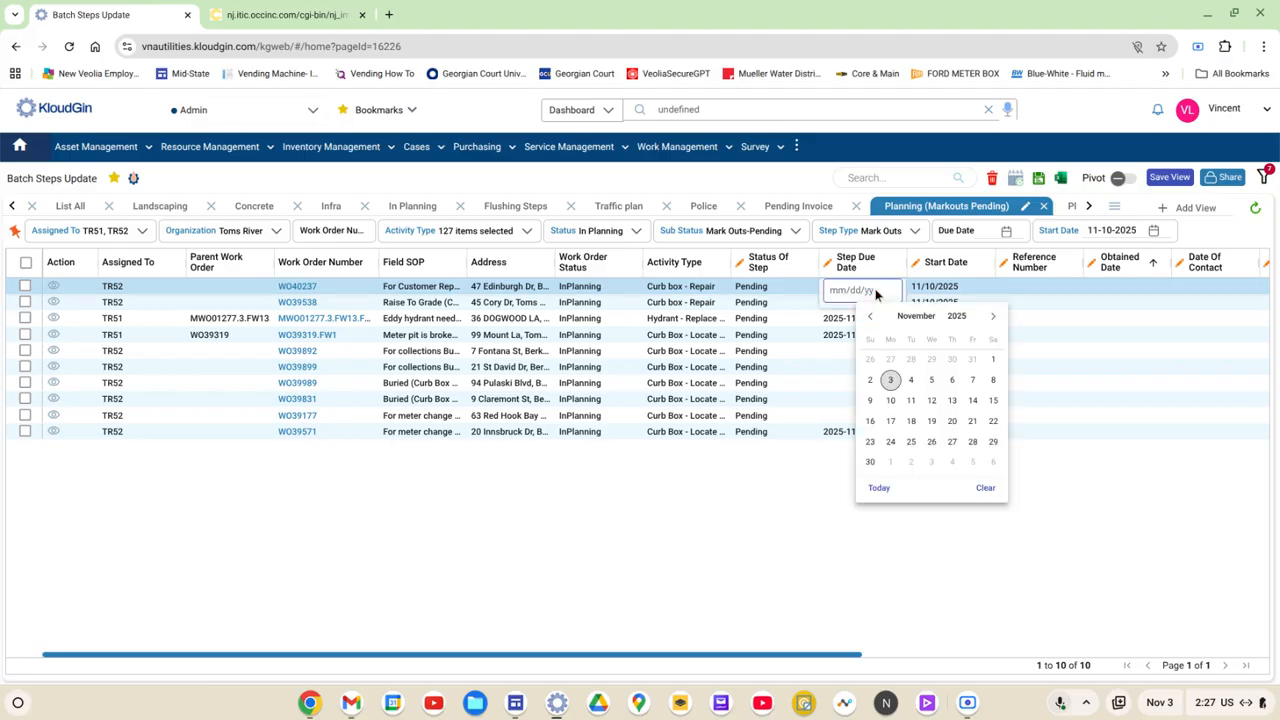
left_click(931, 421)
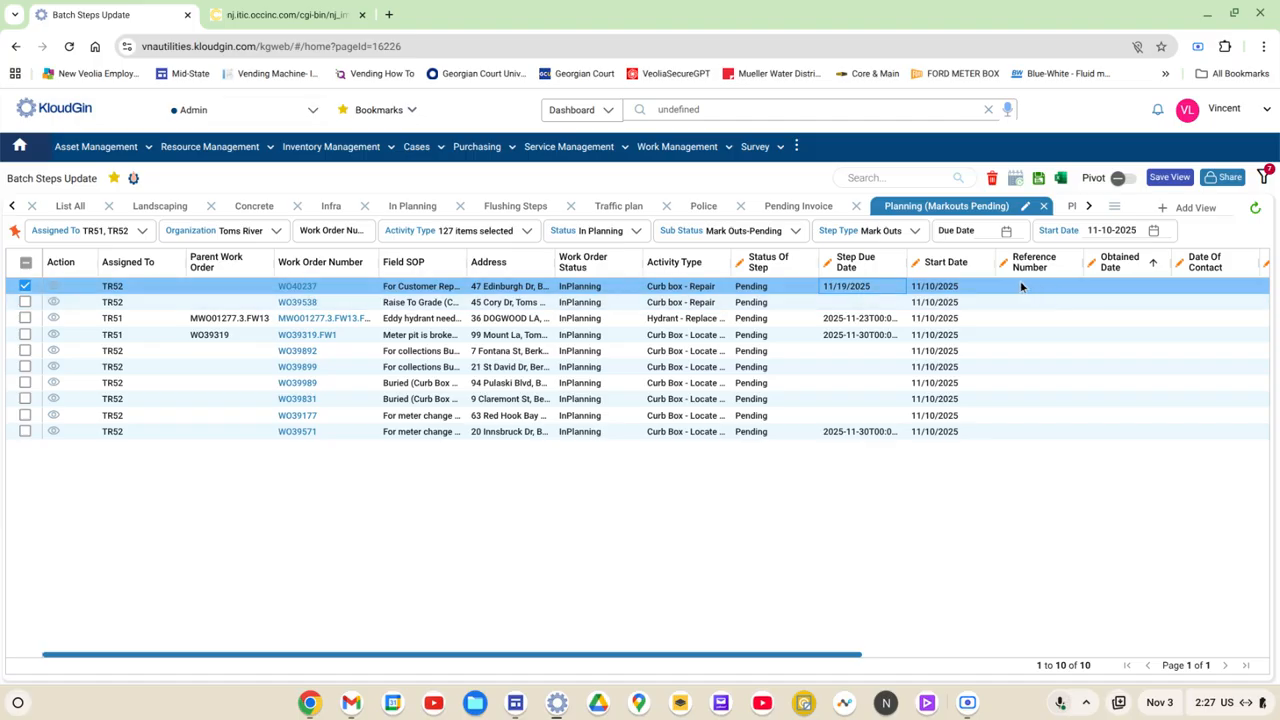
left_click(758, 287)
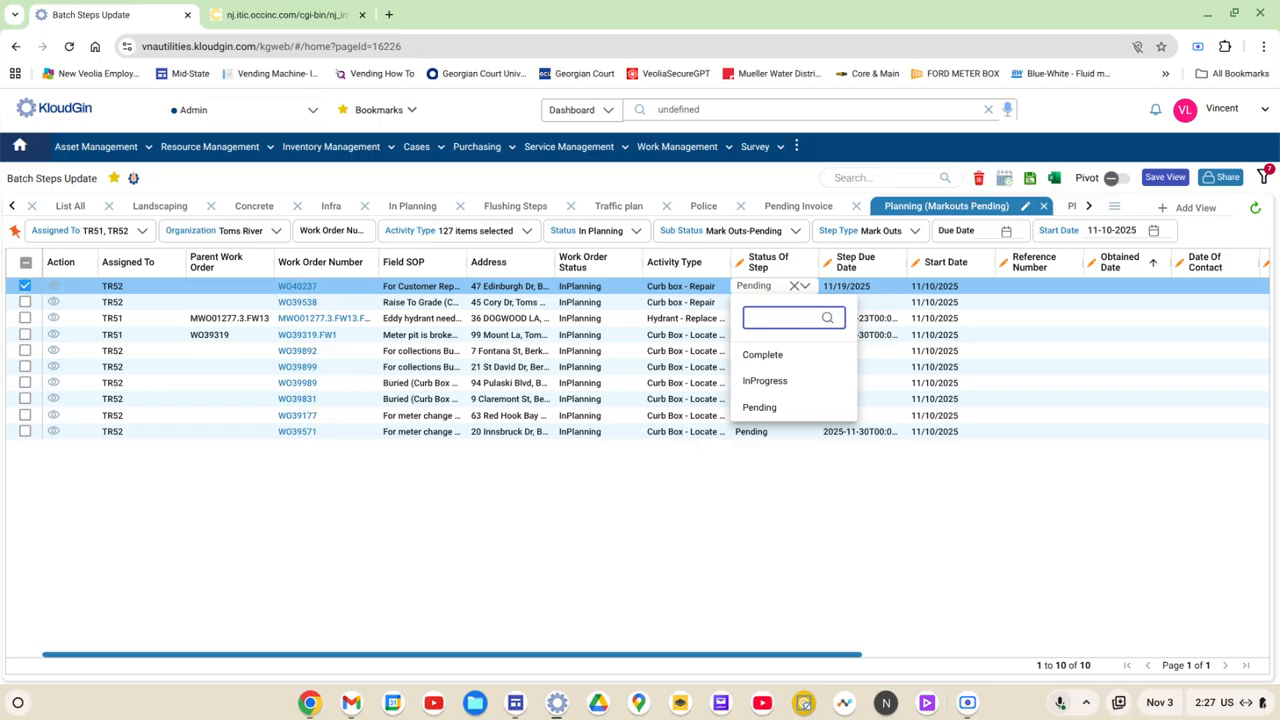
left_click(765, 381)
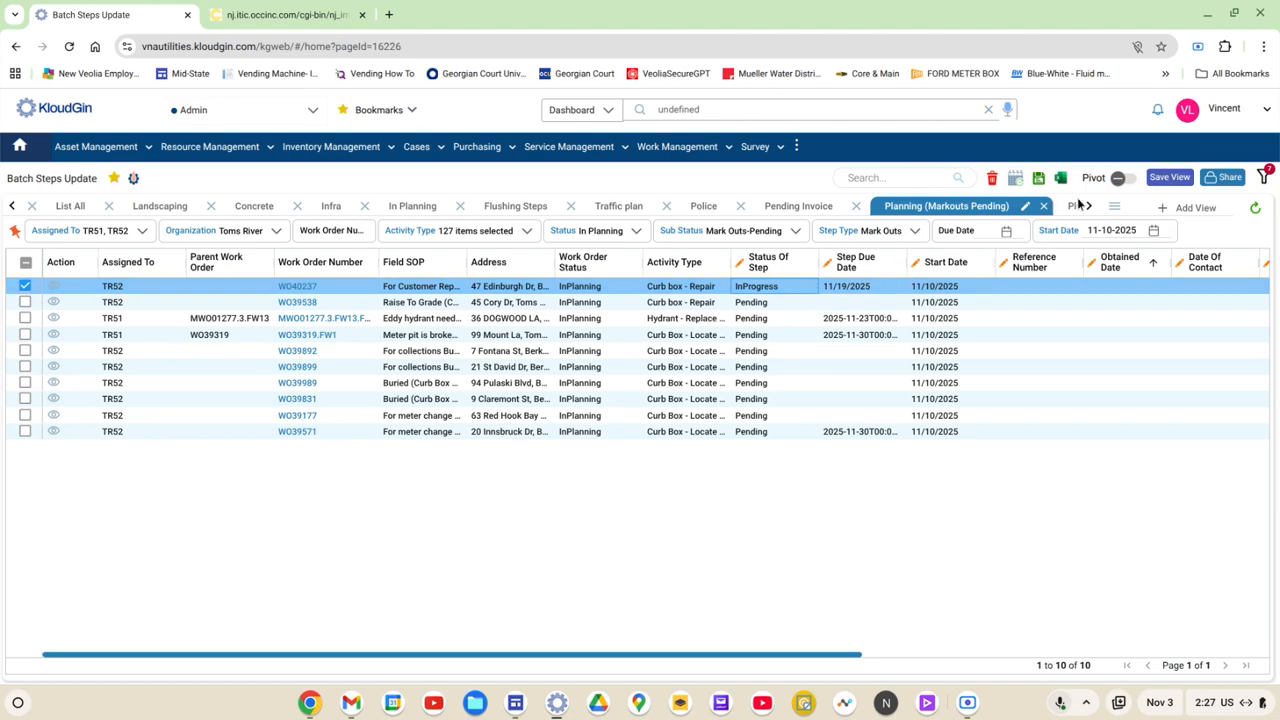
left_click(1038, 180)
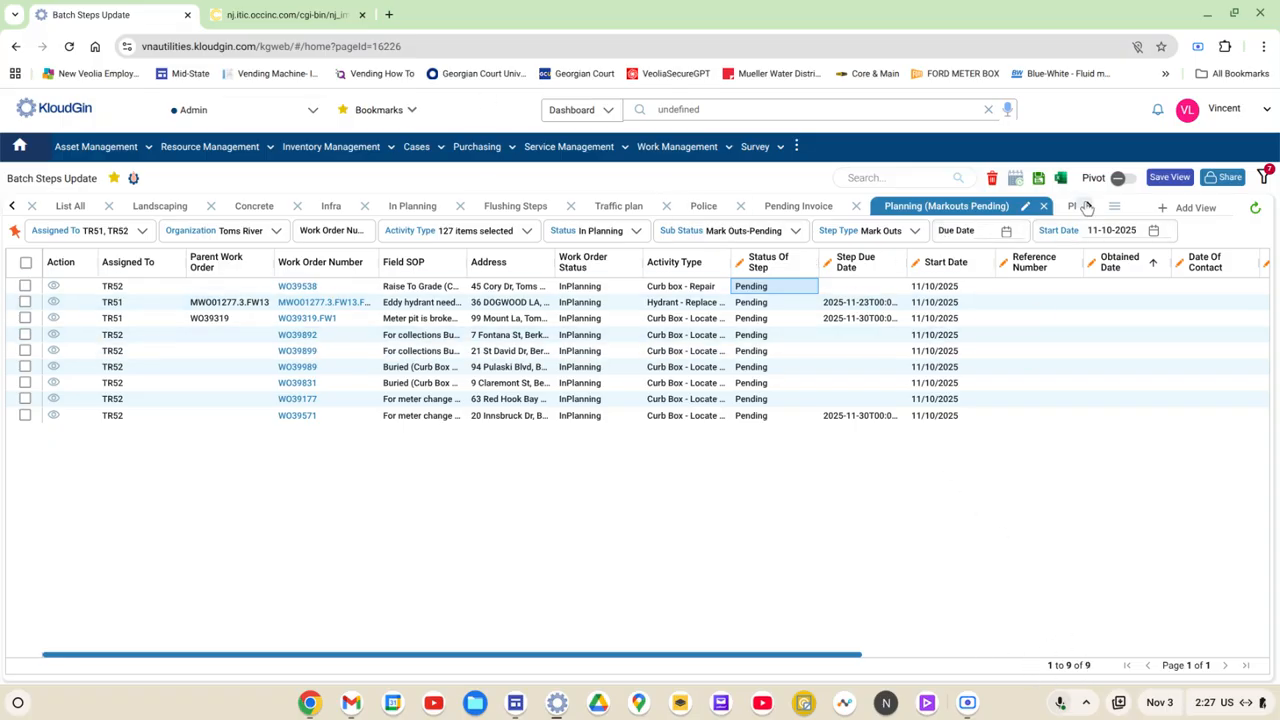
Step: Check the work orders in the Planning (Markouts InProgress) view and return to Planning (Markouts Pending)
scroll(1087, 207, "down", 3)
left_click(725, 206)
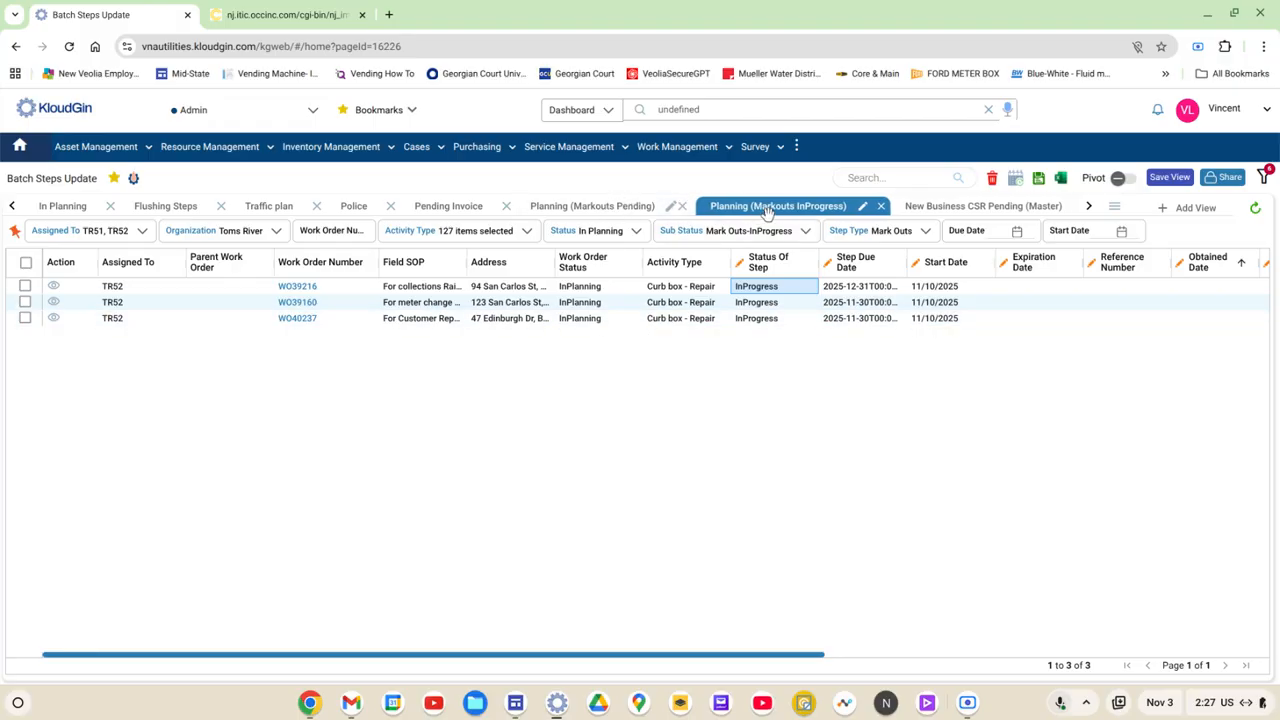
left_click(610, 207)
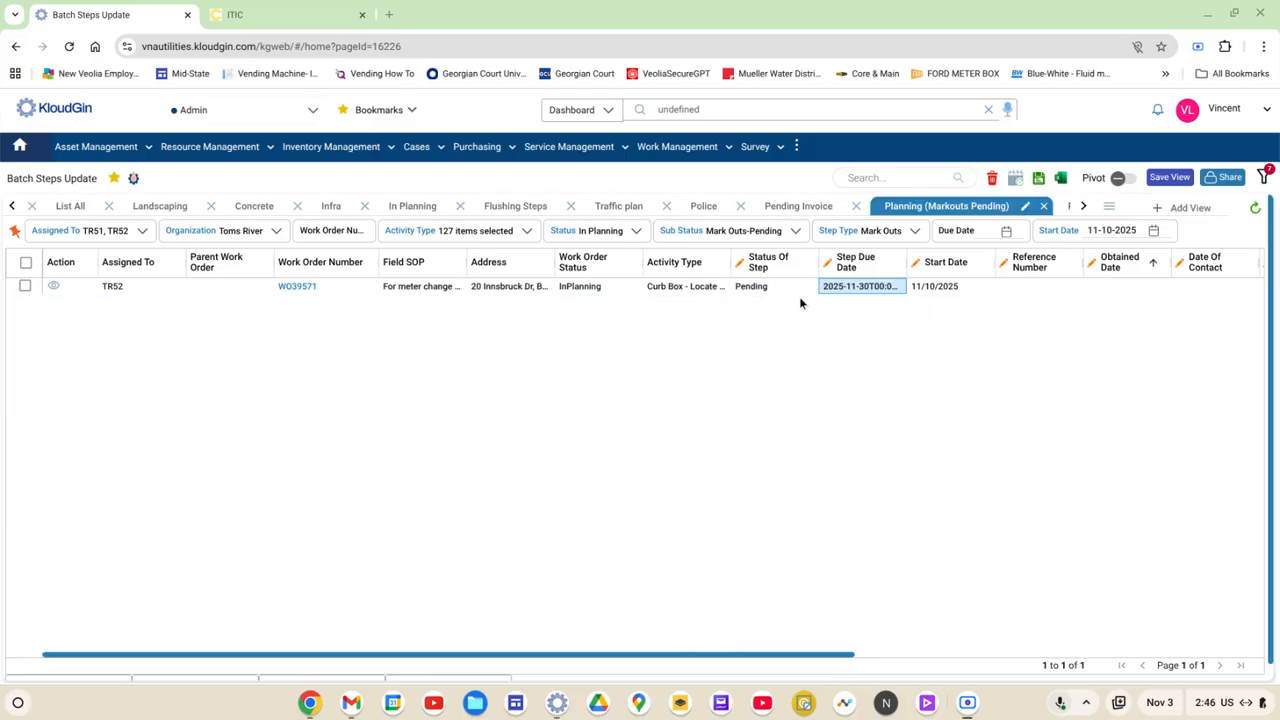
Step: Set the remaining pending work order's step status to InProgress and its step due date to 11/19/2025, and save
double_click(767, 290)
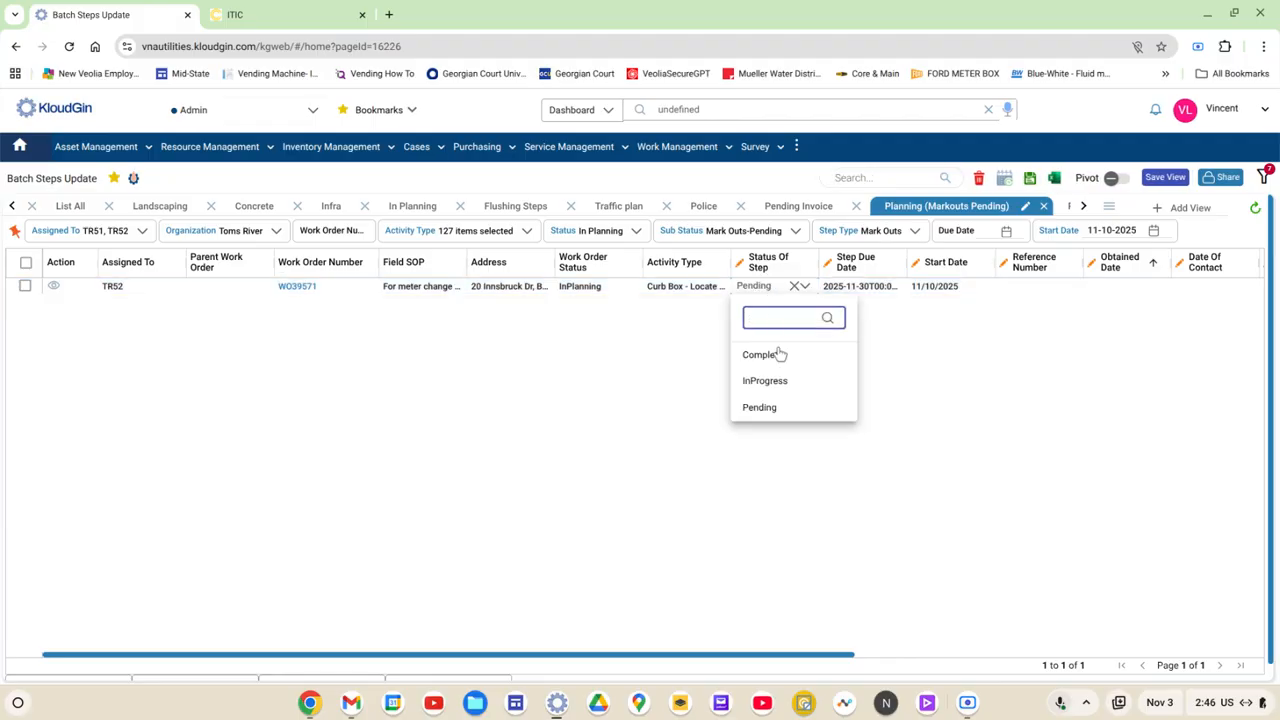
left_click(775, 381)
left_click(852, 285)
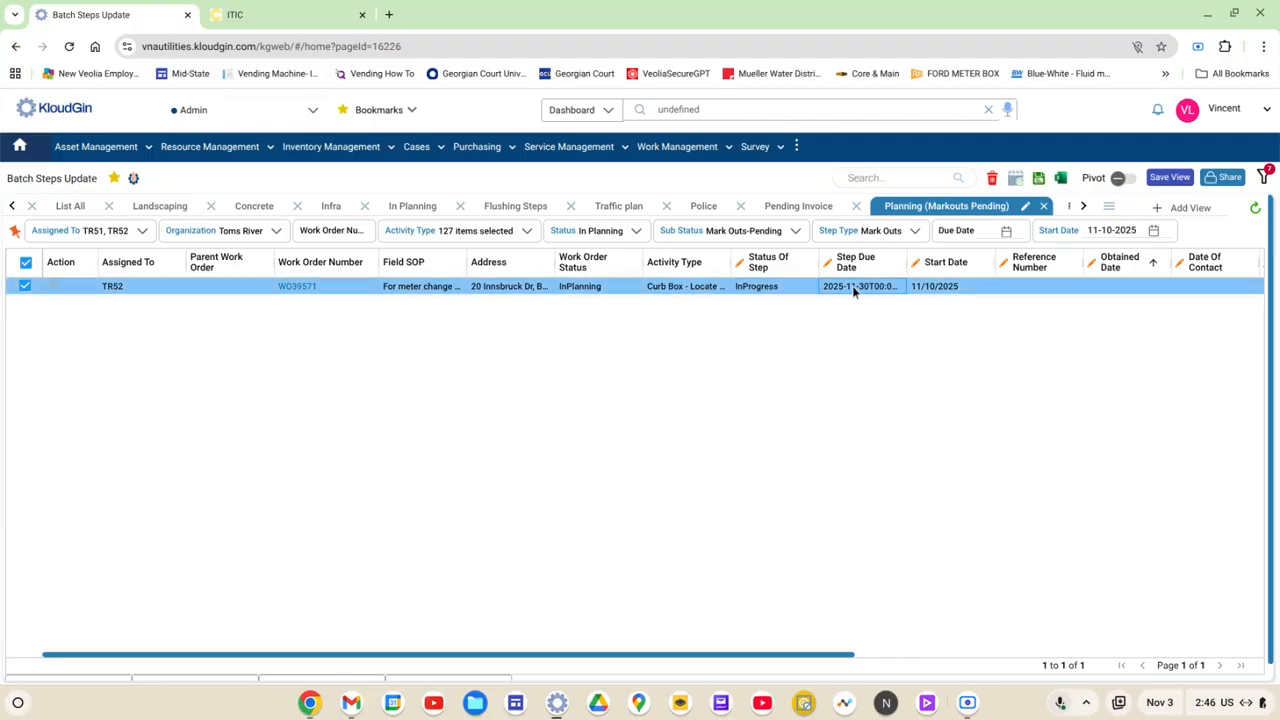
double_click(853, 287)
left_click(622, 579)
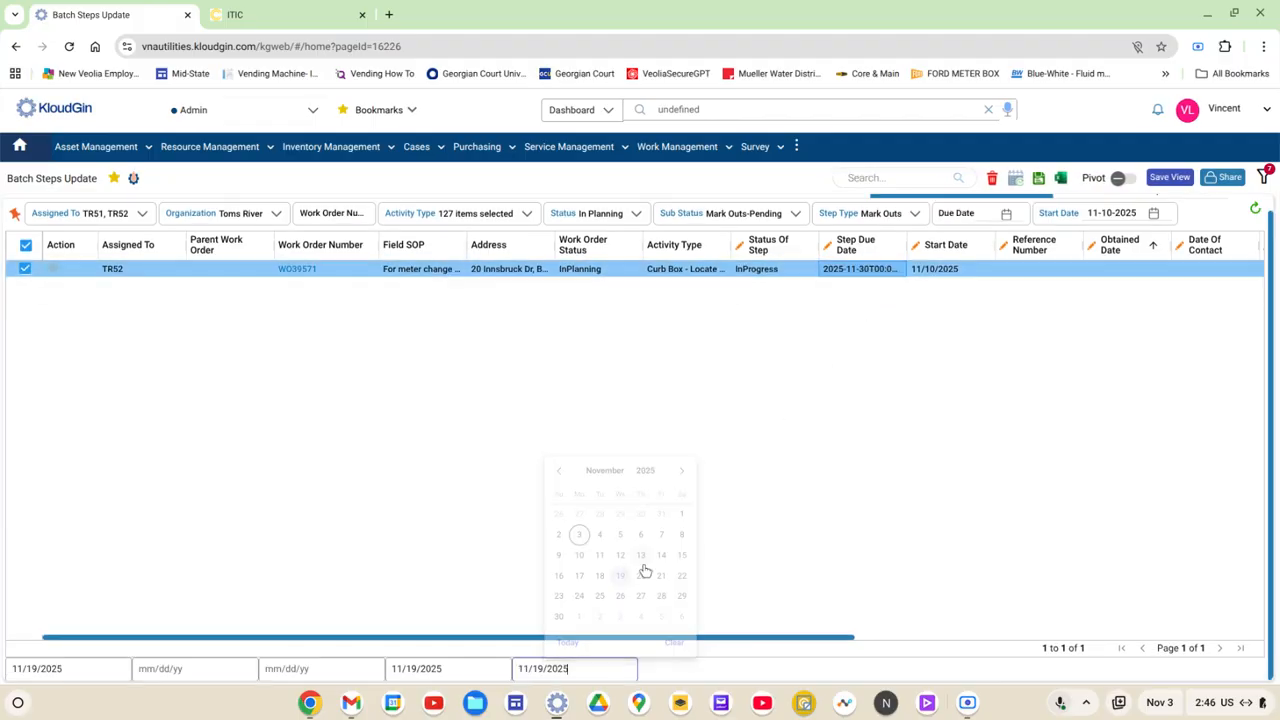
left_click(1148, 241)
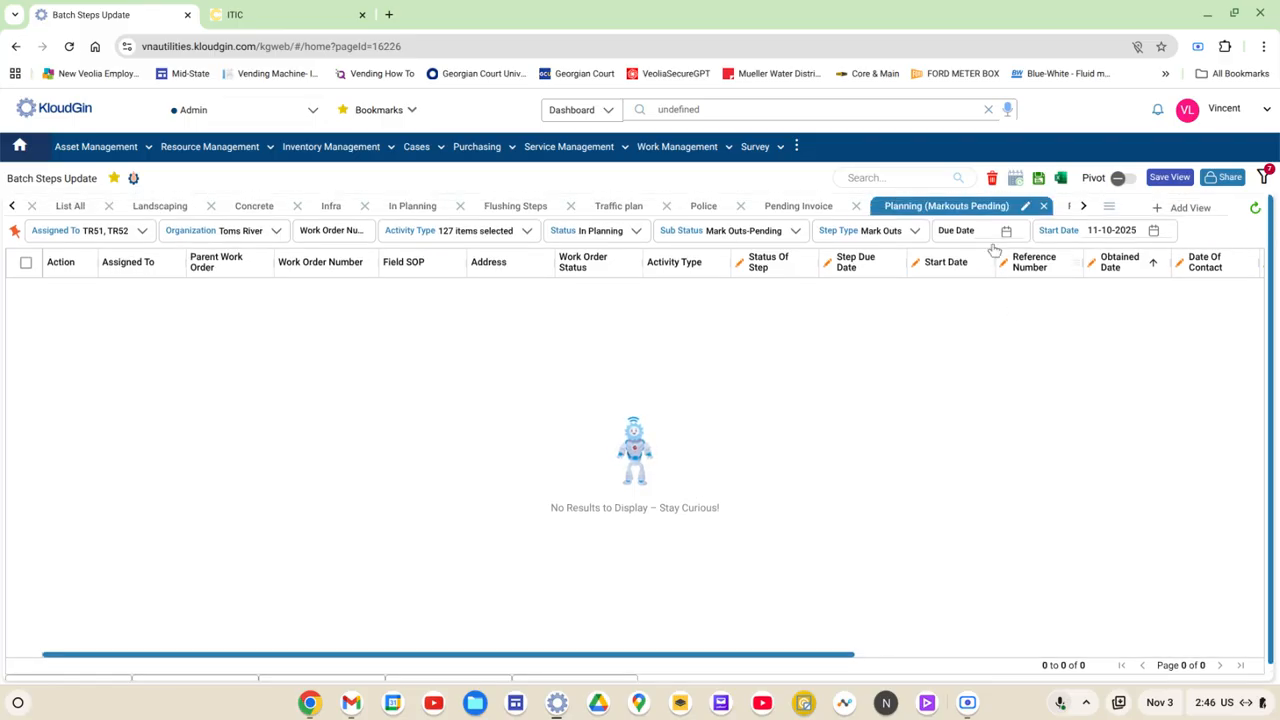
Step: Switch to the Planning (Markouts InProgress) view and examine the work orders' Reference Number column
left_click_drag(819, 654, 883, 656)
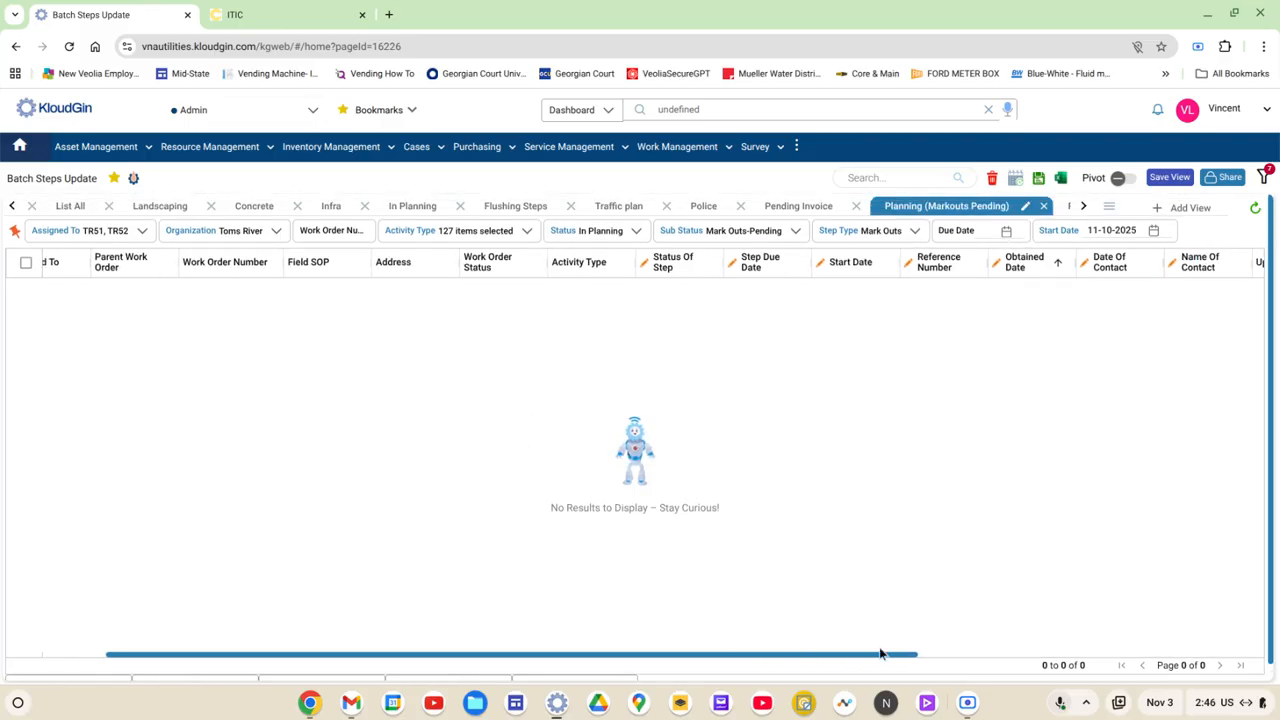
left_click(1085, 207)
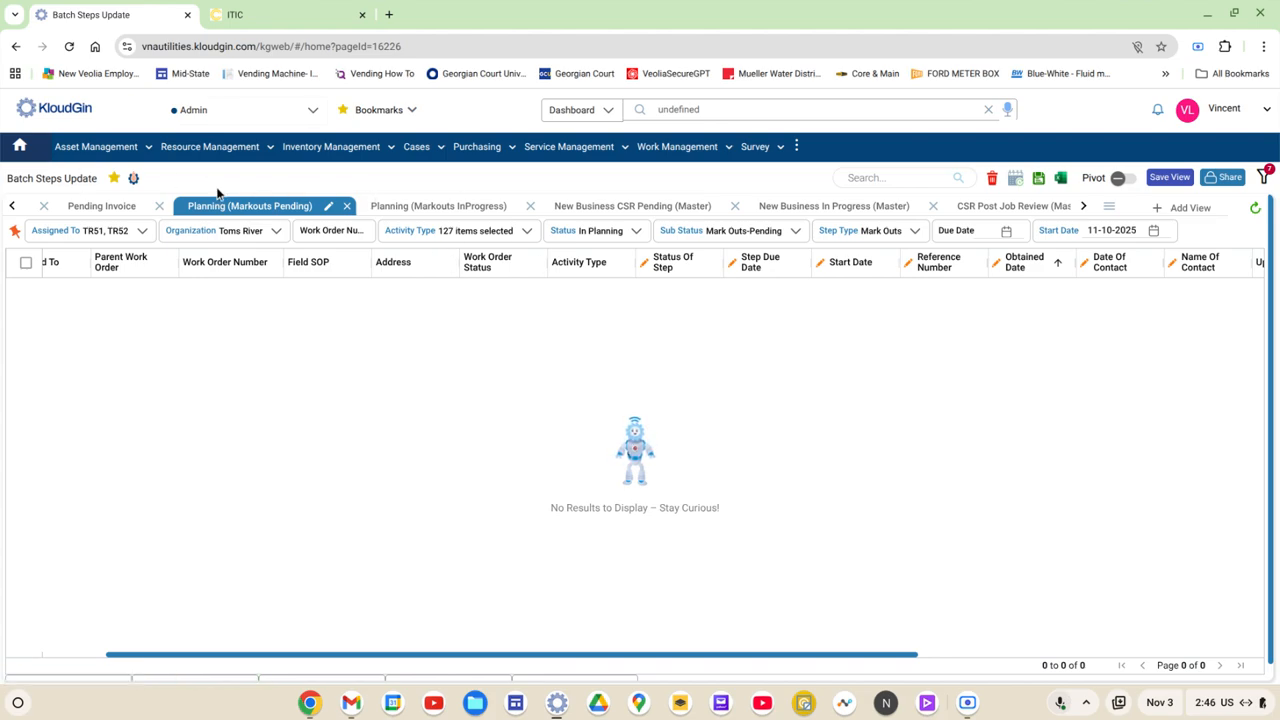
left_click(407, 205)
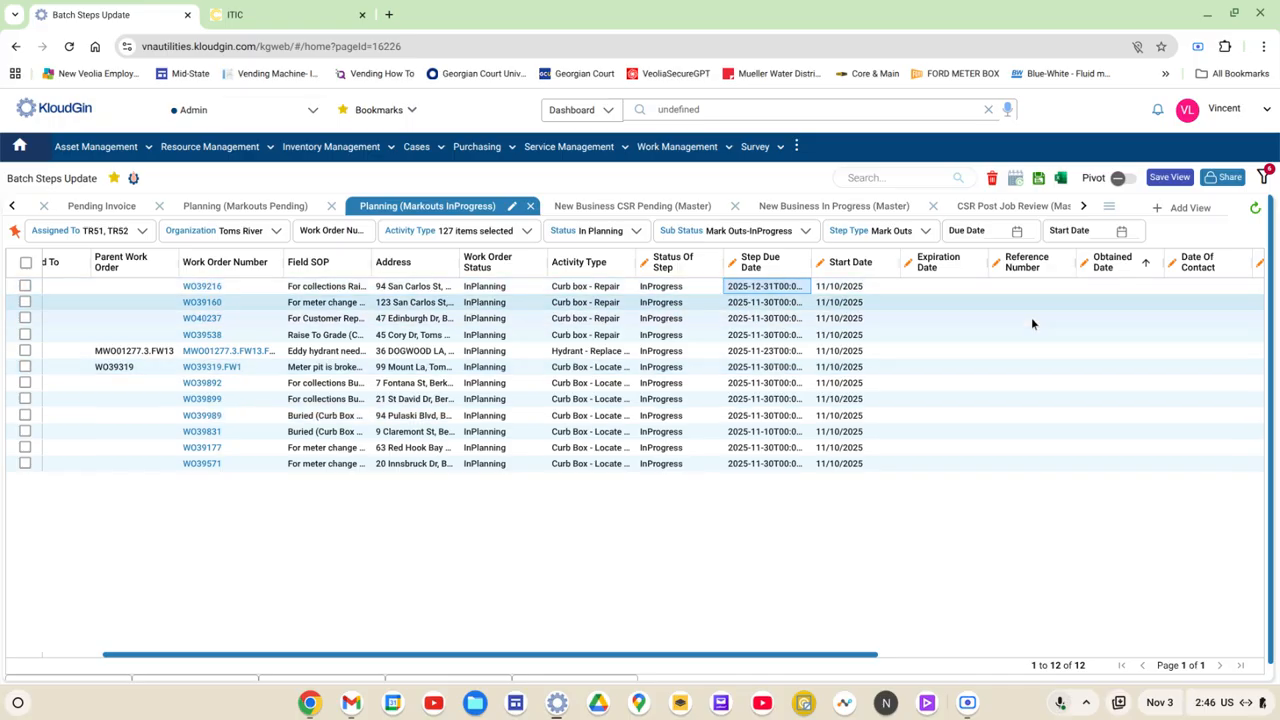
left_click_drag(1031, 434, 1030, 449)
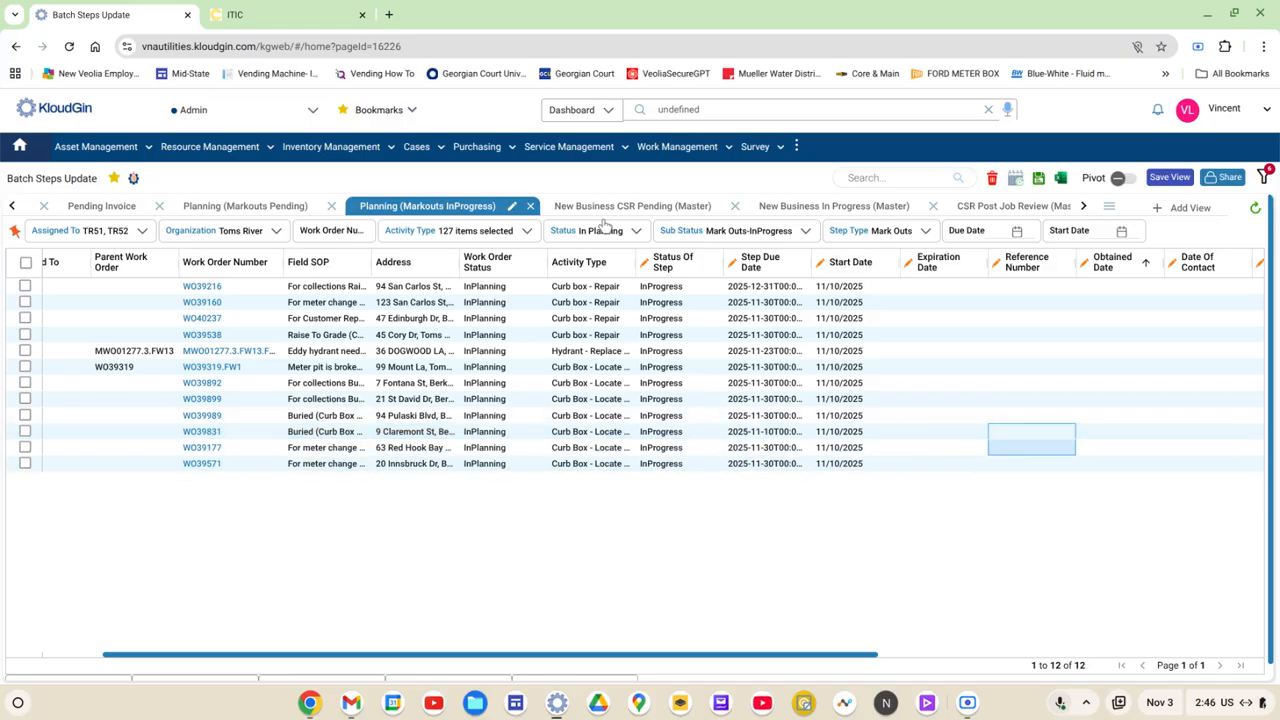
Step: Look over the One Call tracking e-mails in Gmail and return to Planning (Markouts InProgress) in Batch Steps Update
left_click_drag(0, 75, 515, 22)
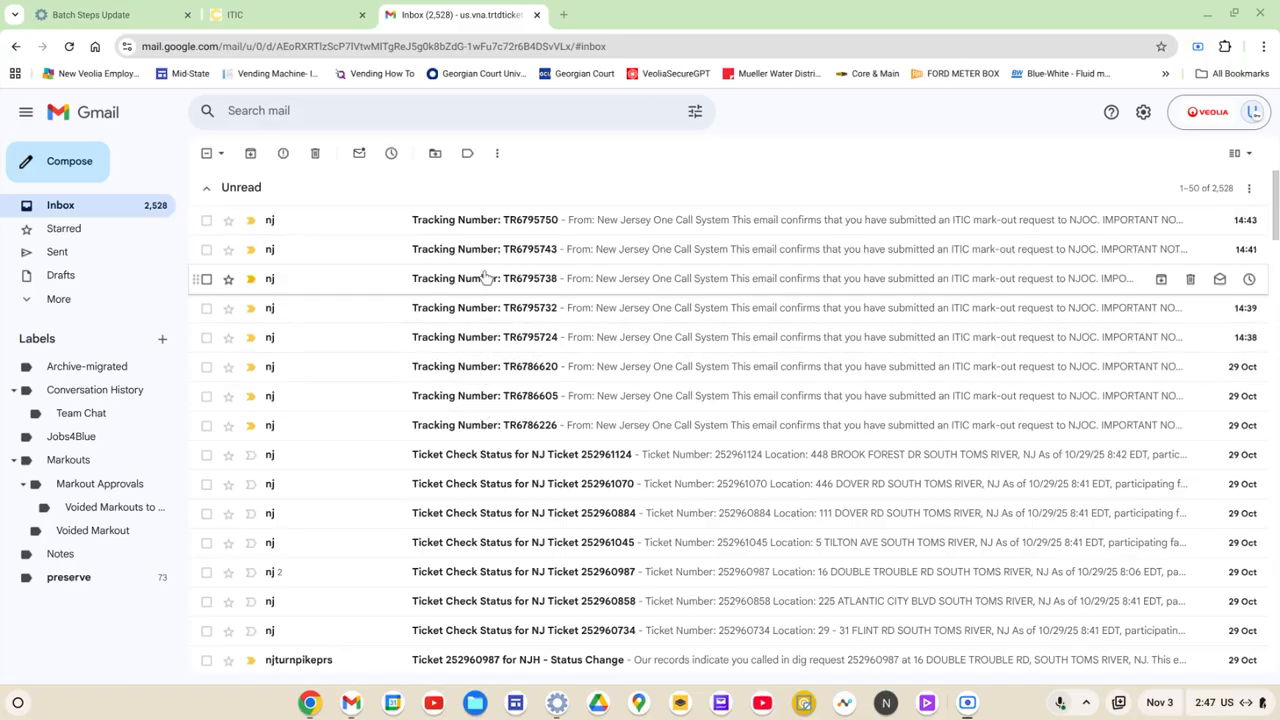
left_click(100, 14)
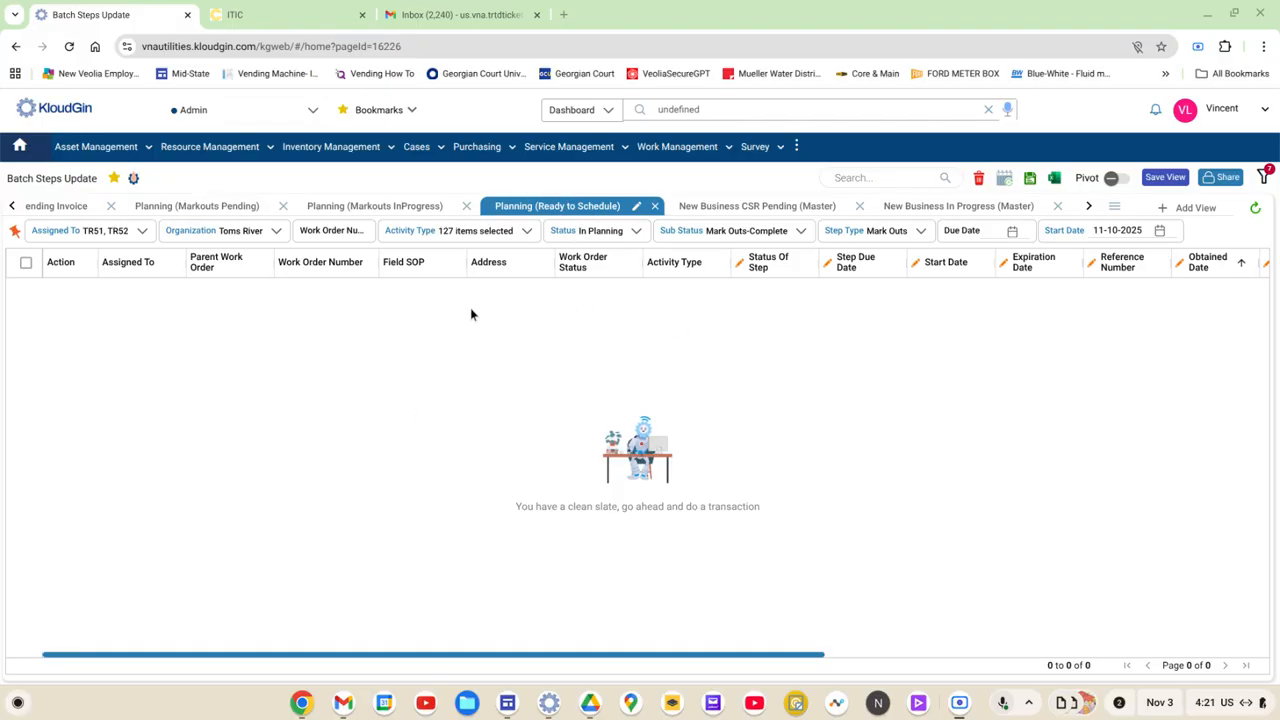
left_click(366, 207)
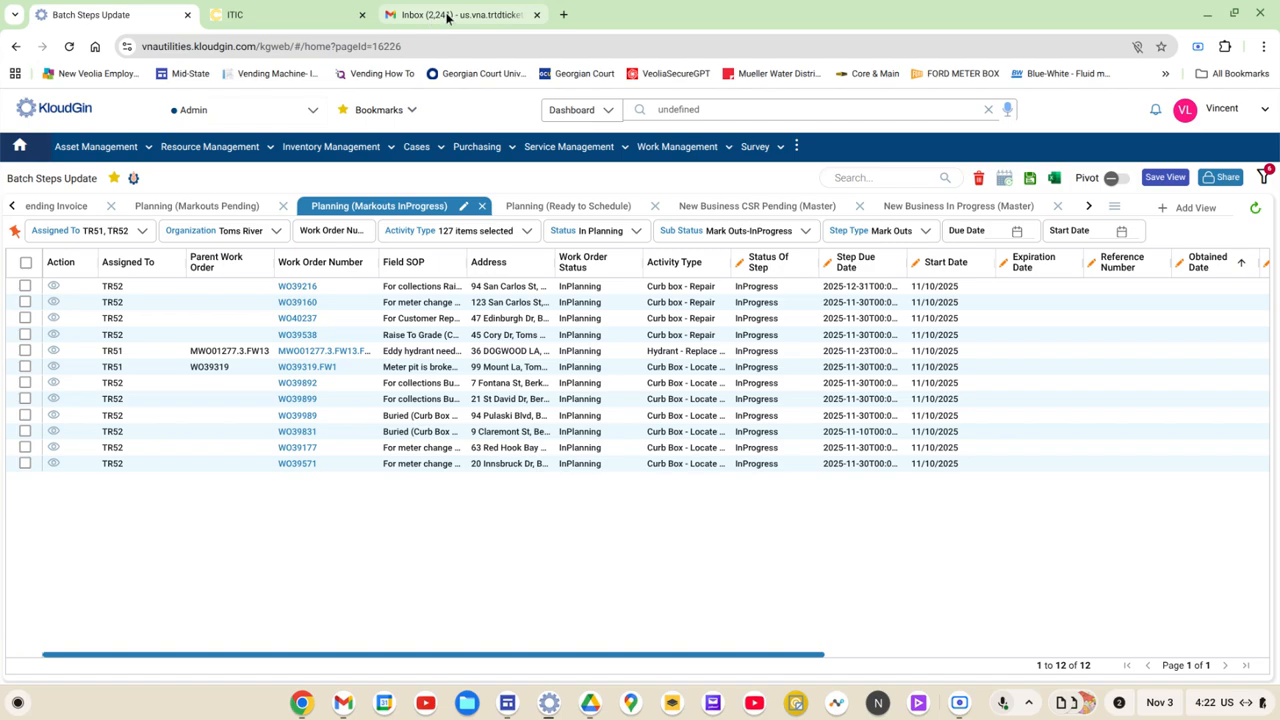
Step: In the Gmail inbox, open the earliest unread One Call ticket e-mail and copy its ticket number from the subject
mouse_move(471, 17)
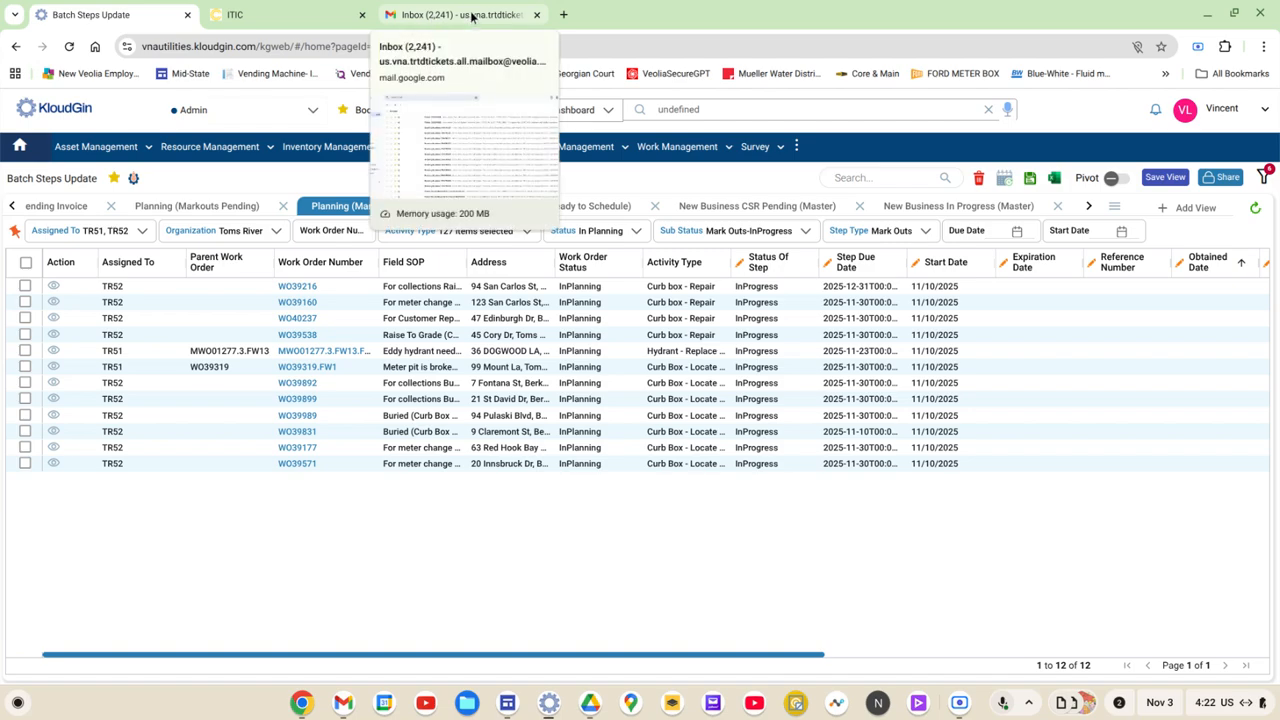
left_click(471, 17)
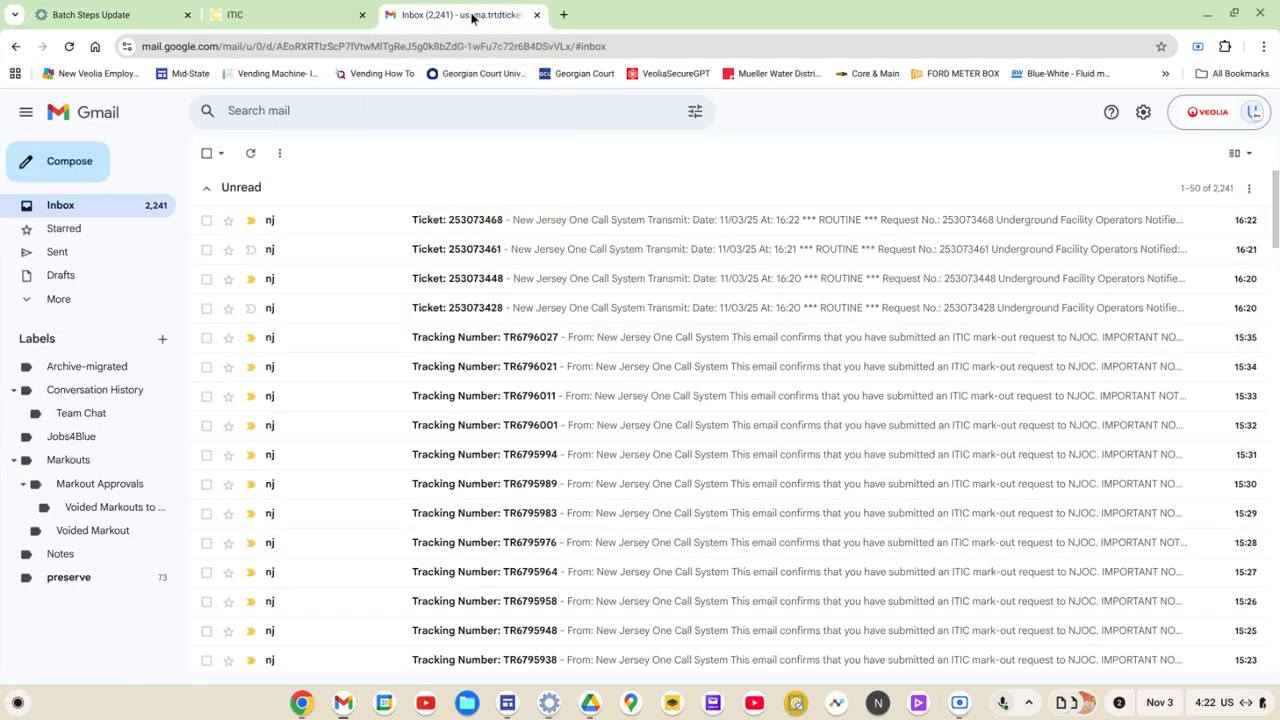
left_click(518, 312)
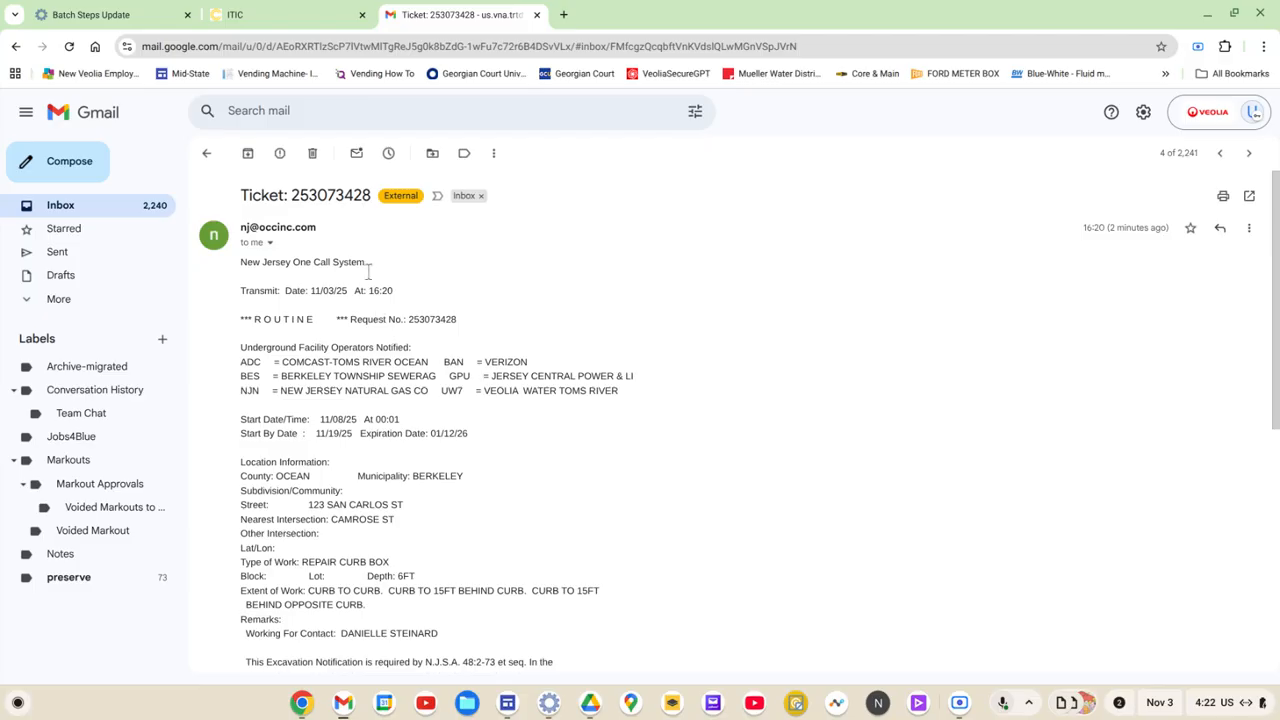
left_click_drag(291, 196, 369, 190)
right_click(363, 200)
left_click(412, 222)
Step: In Batch Steps Update, paste the ticket number as the second listed work order's Reference Number and allow location access while visiting the site
left_click(138, 17)
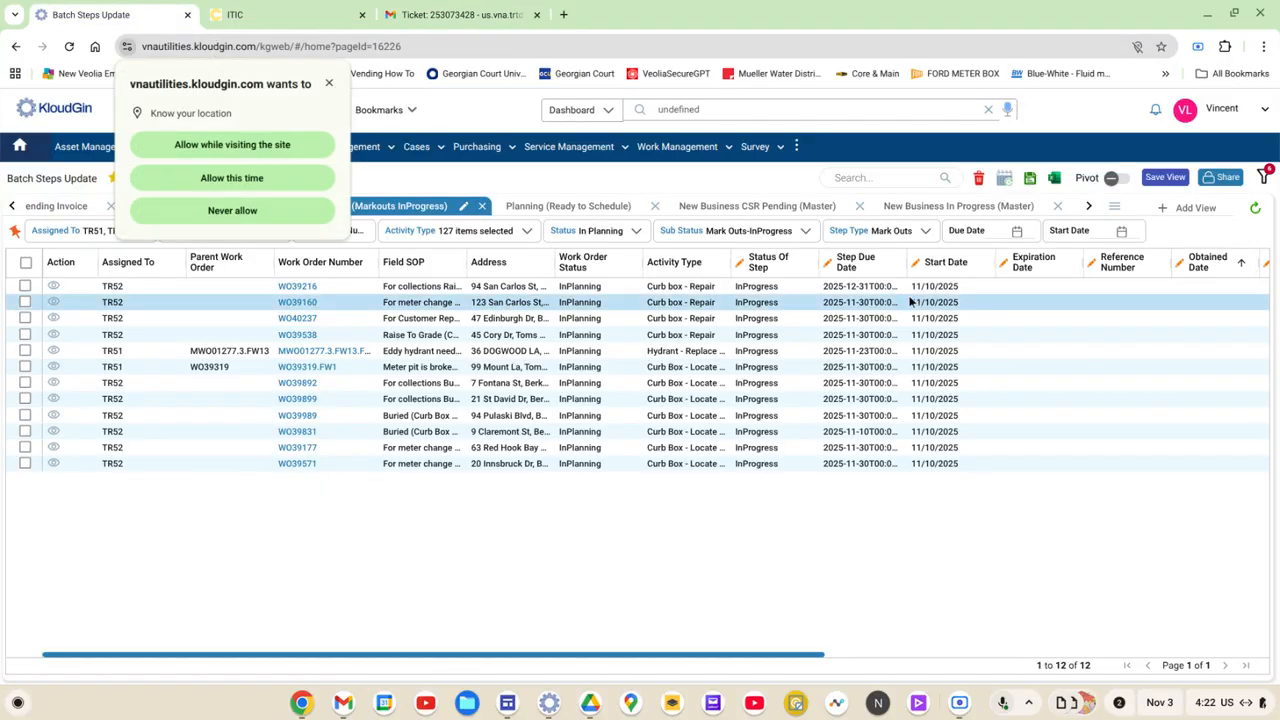
left_click(1117, 301)
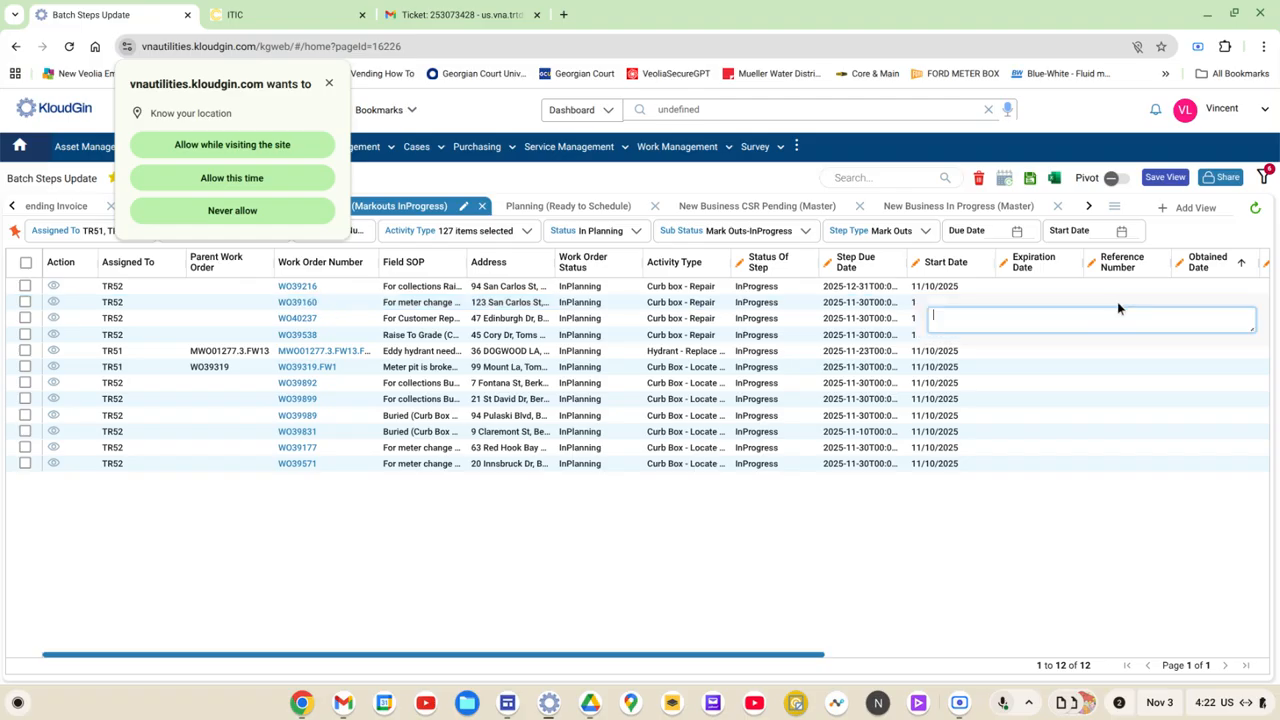
right_click(1066, 326)
left_click(1104, 474)
left_click(1072, 557)
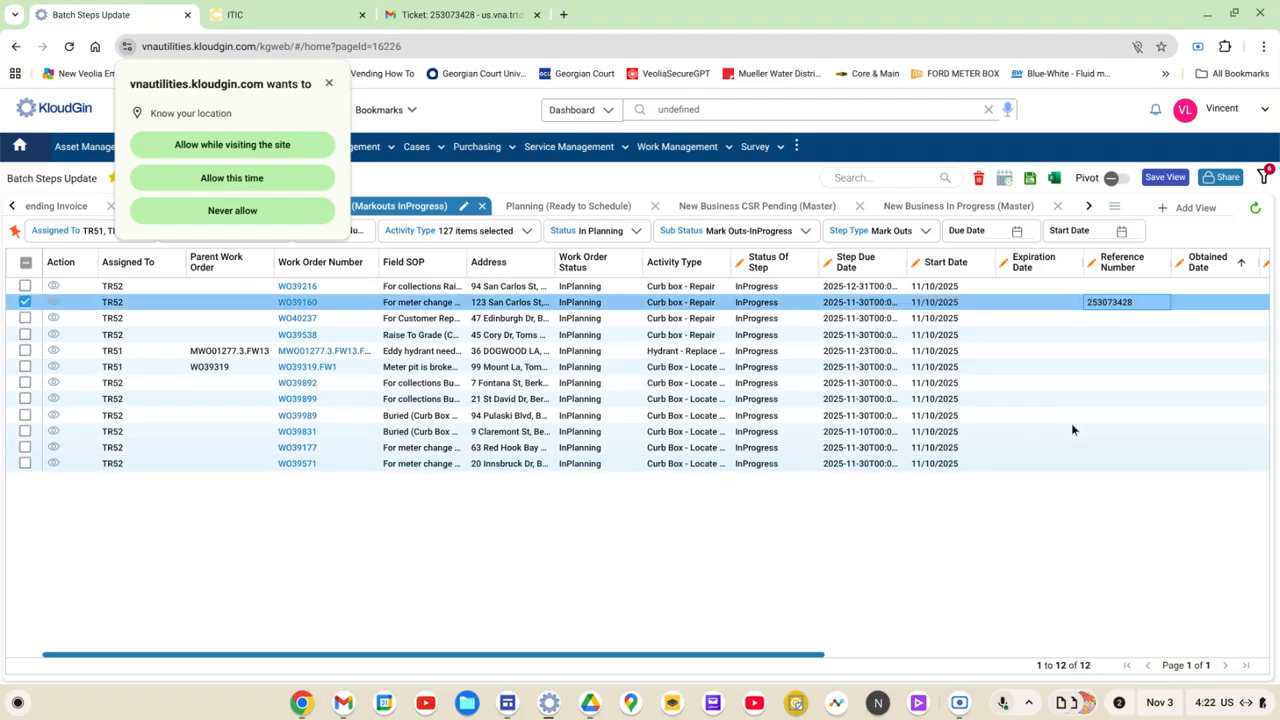
left_click(286, 148)
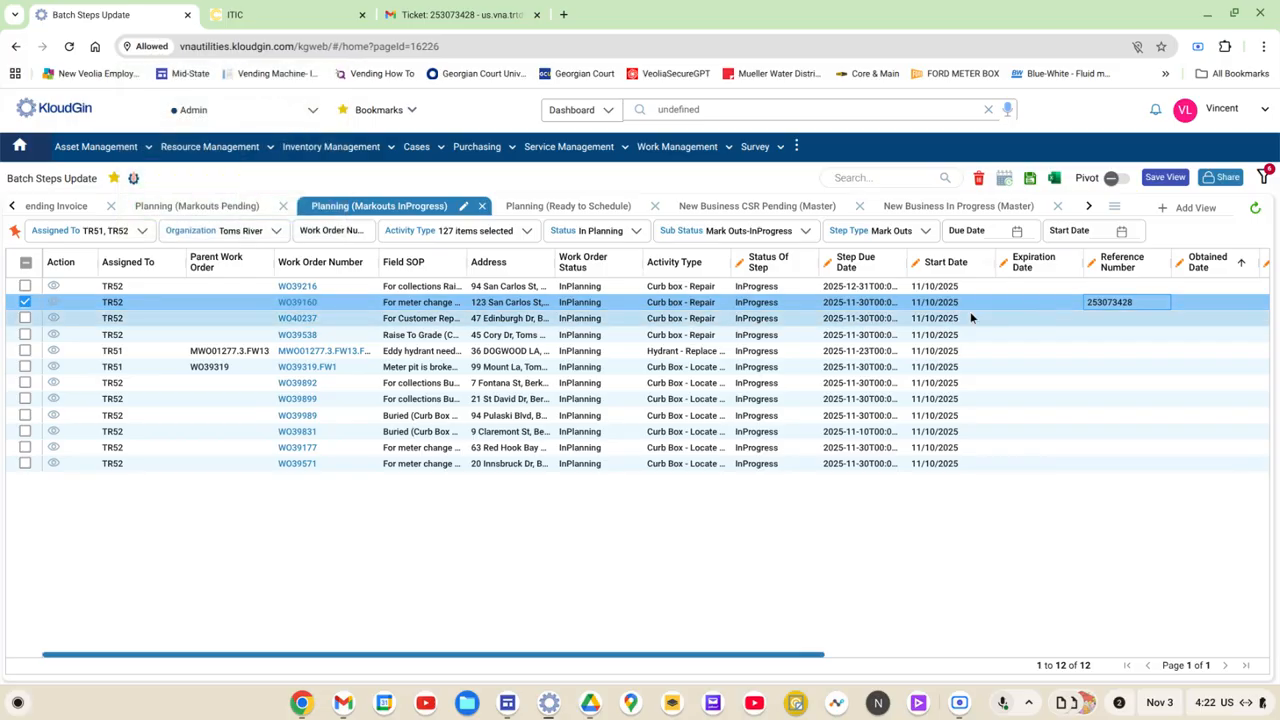
Step: Set the second listed work order's step status to Complete and save the changes
left_click(776, 303)
left_click(768, 303)
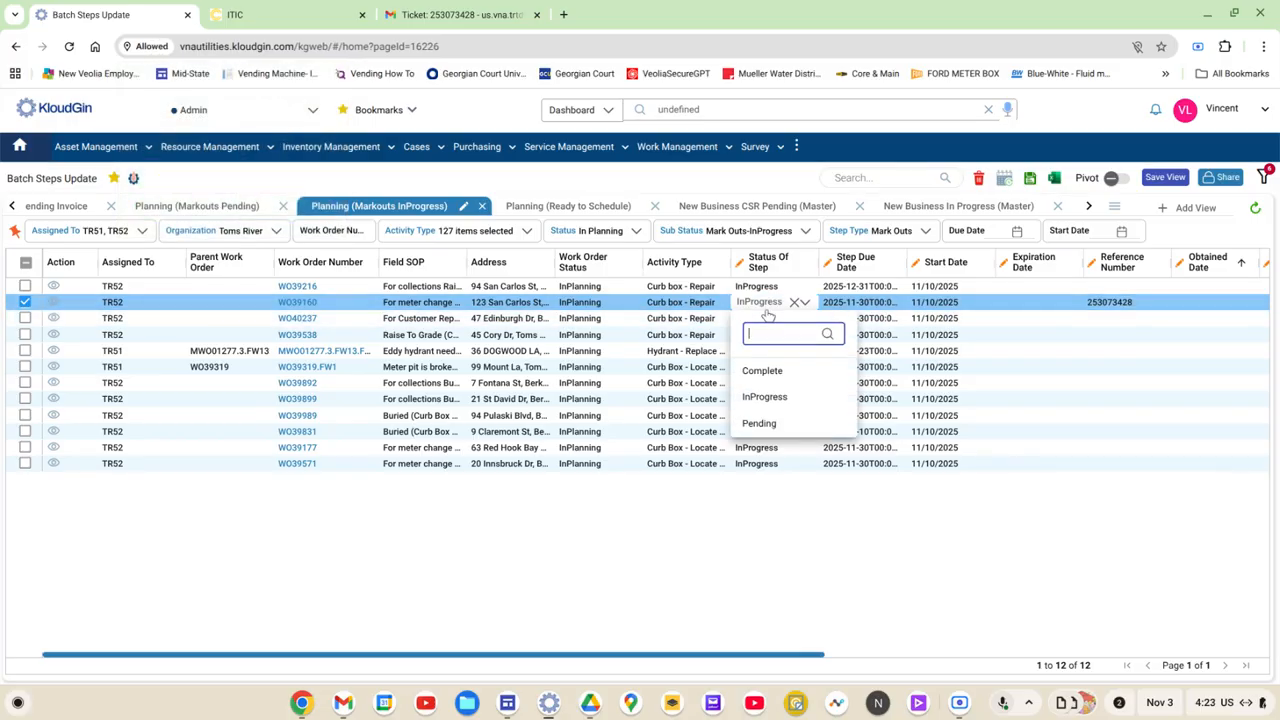
left_click(765, 371)
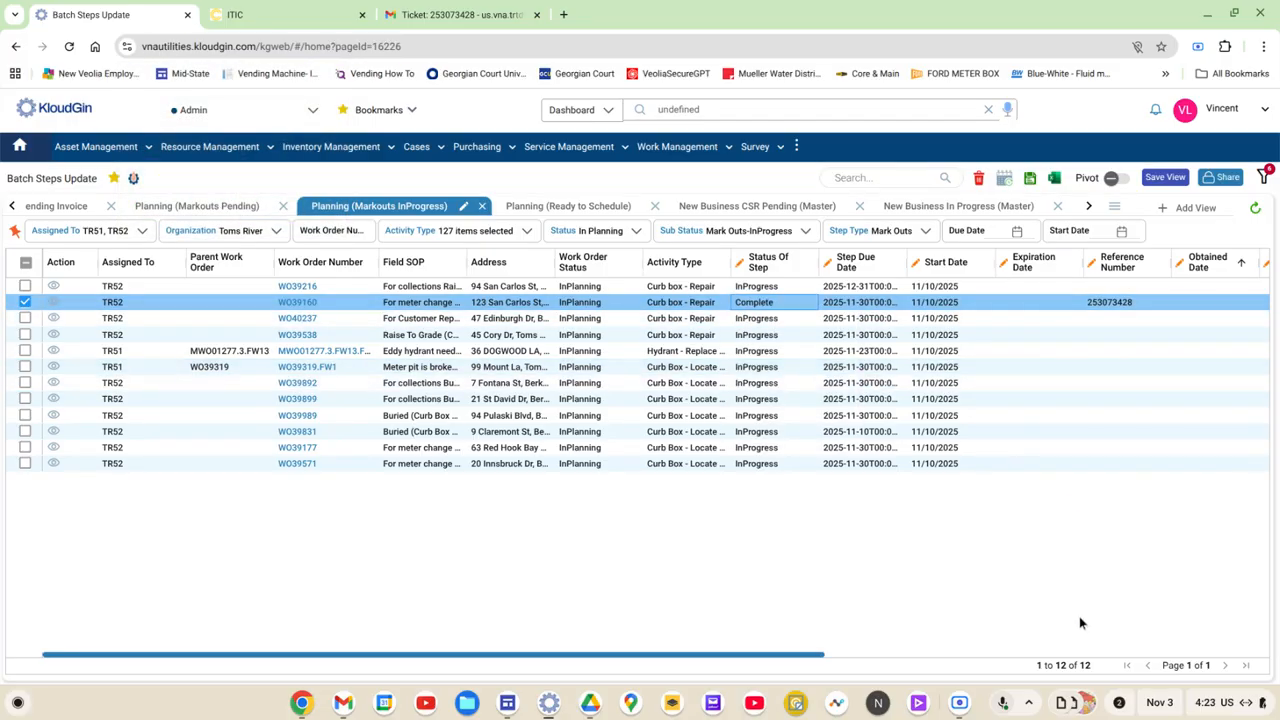
left_click(1031, 180)
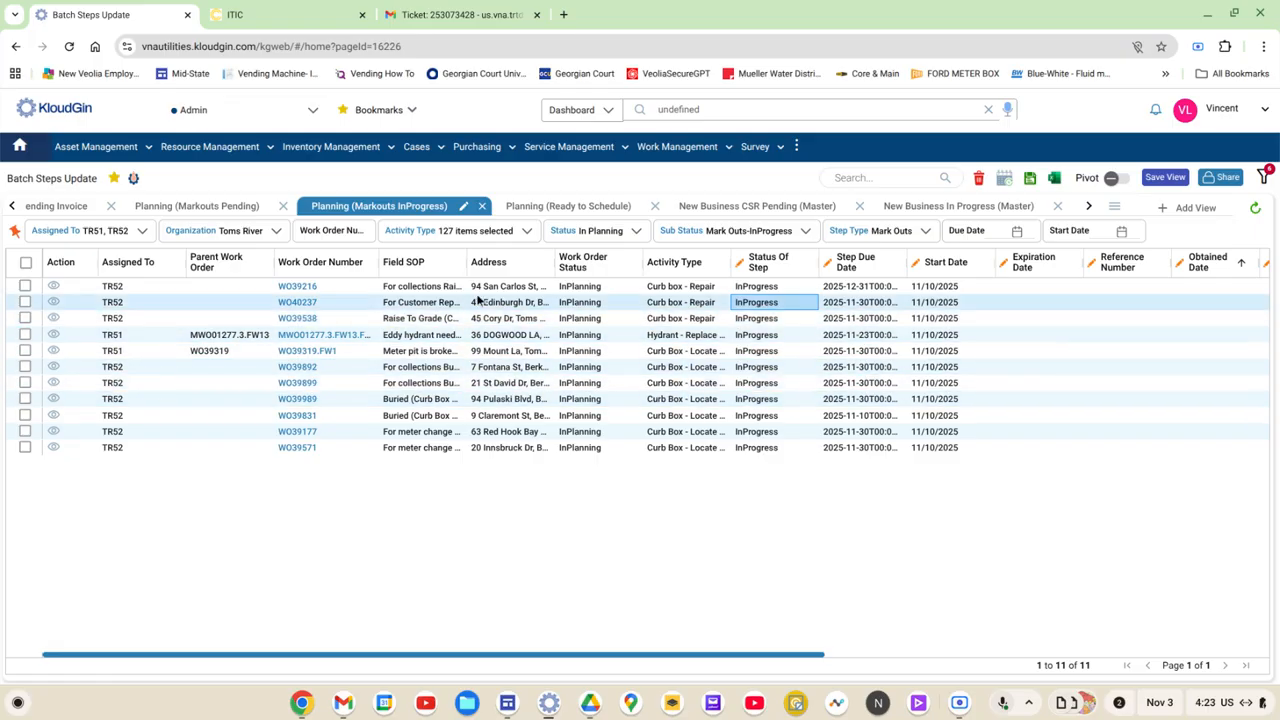
Step: Return to the Gmail inbox, open the next One Call ticket e-mail, transmitted at 16:20, and copy its ticket number
left_click(455, 18)
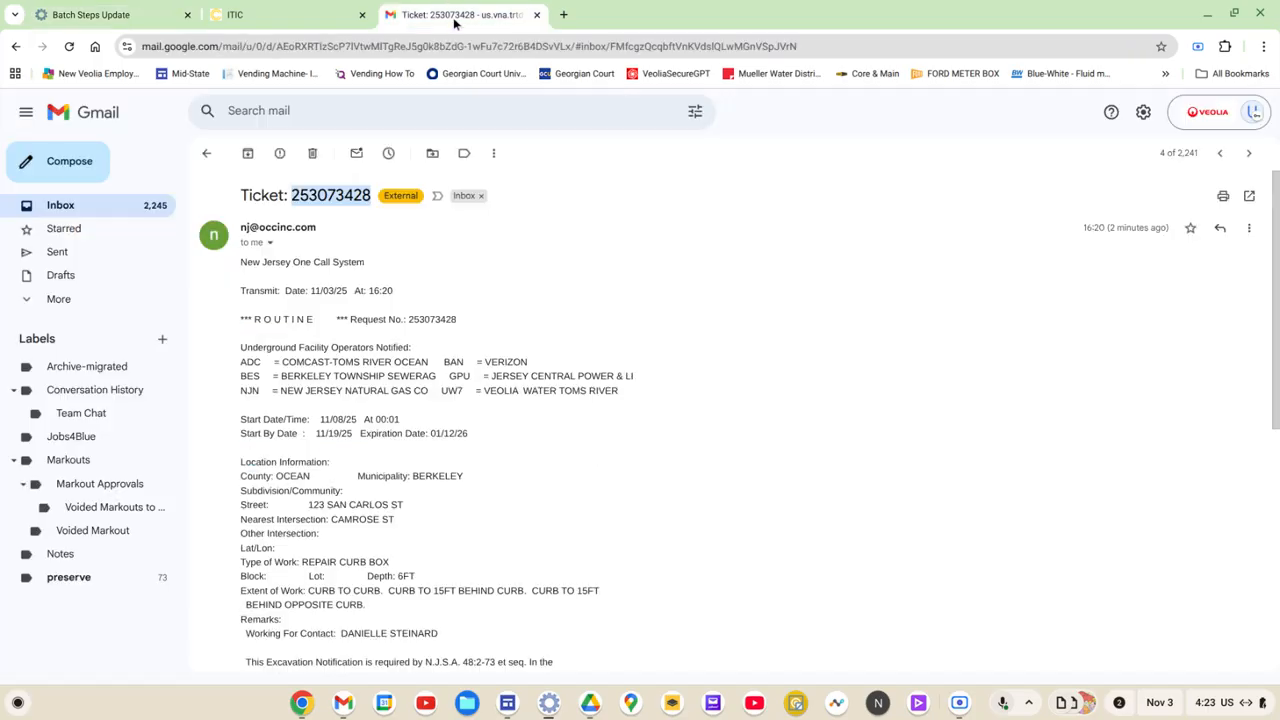
left_click(112, 208)
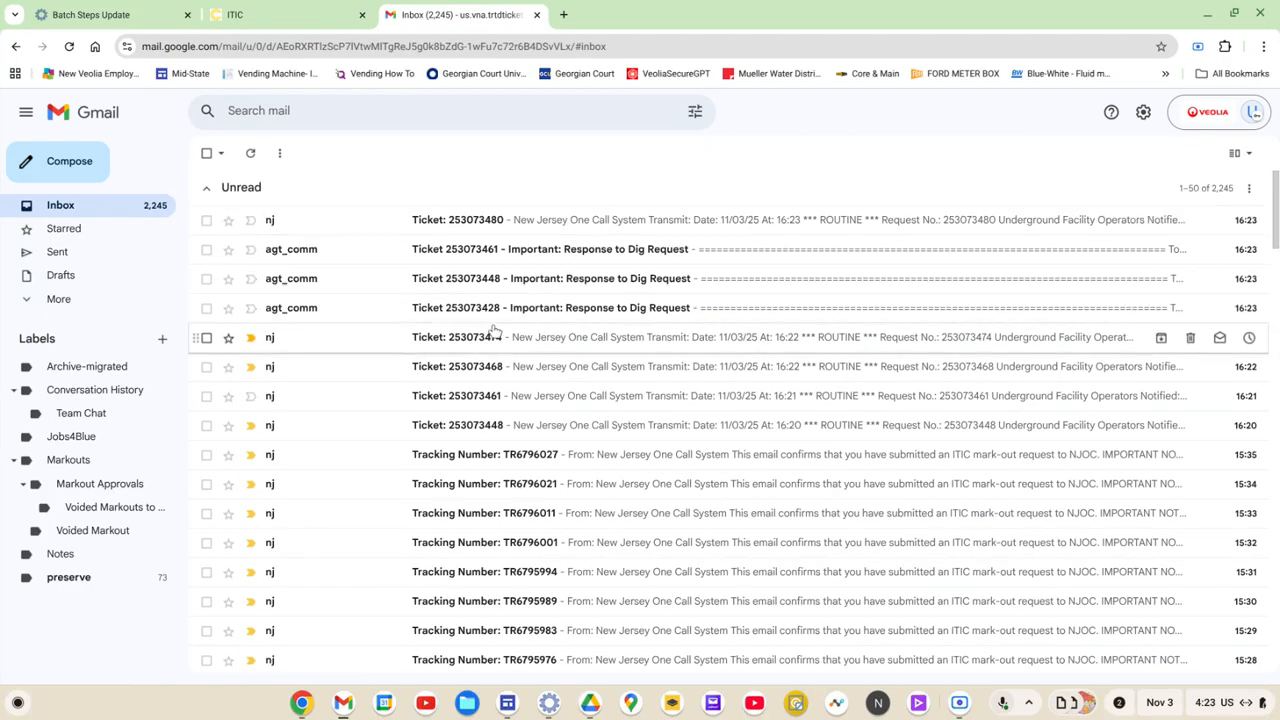
left_click(485, 428)
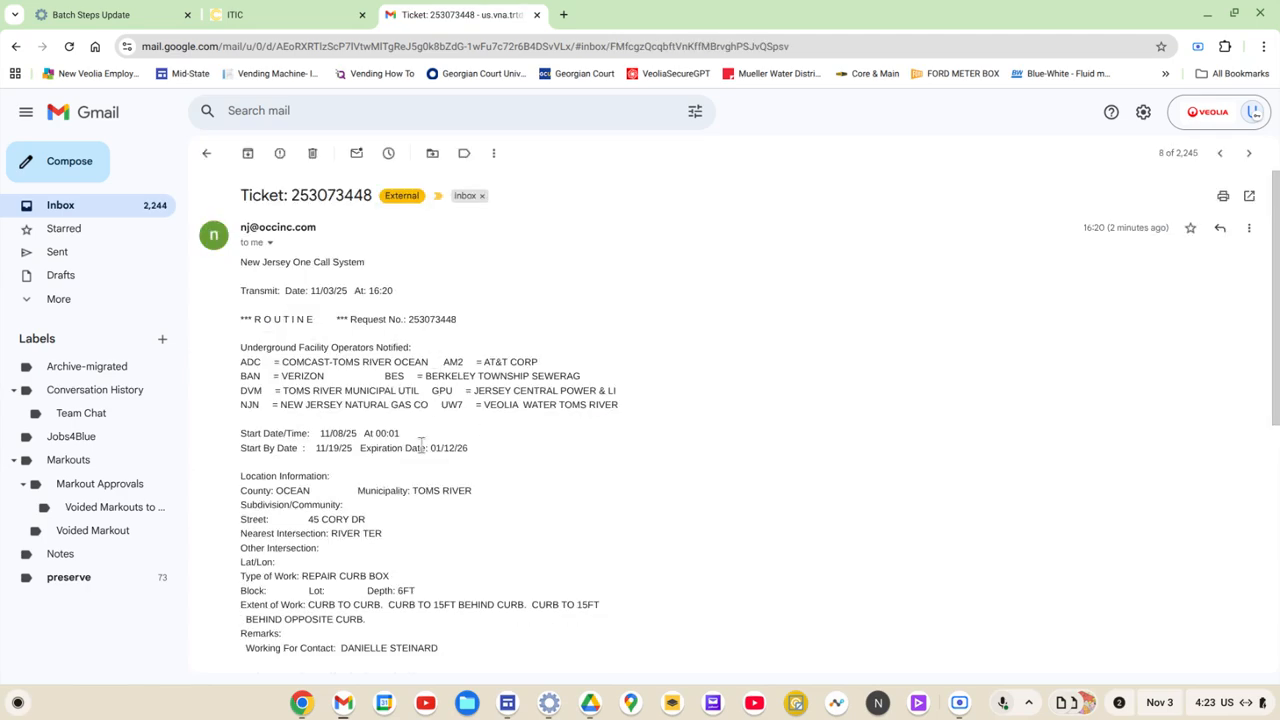
left_click_drag(291, 196, 372, 199)
right_click(357, 205)
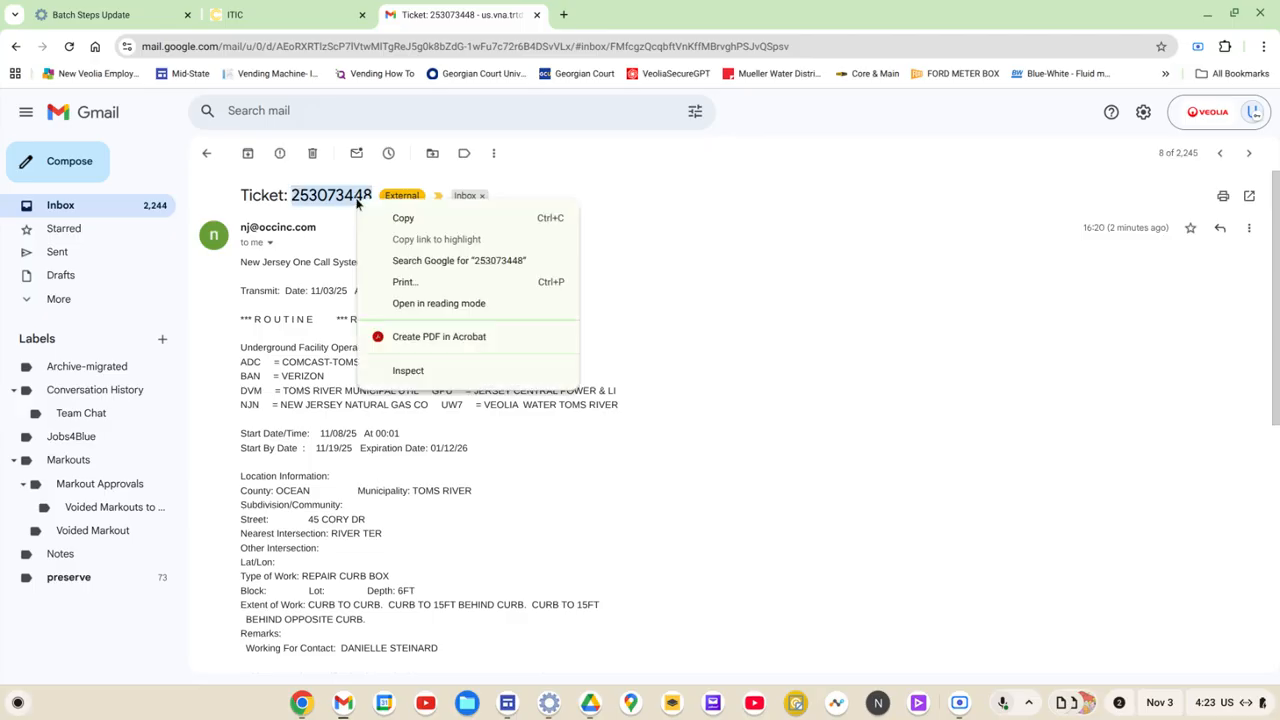
left_click(400, 215)
Step: In Batch Steps Update, paste the ticket number as the Reference Number of the third listed work order, the Raise To Grade job
left_click(110, 14)
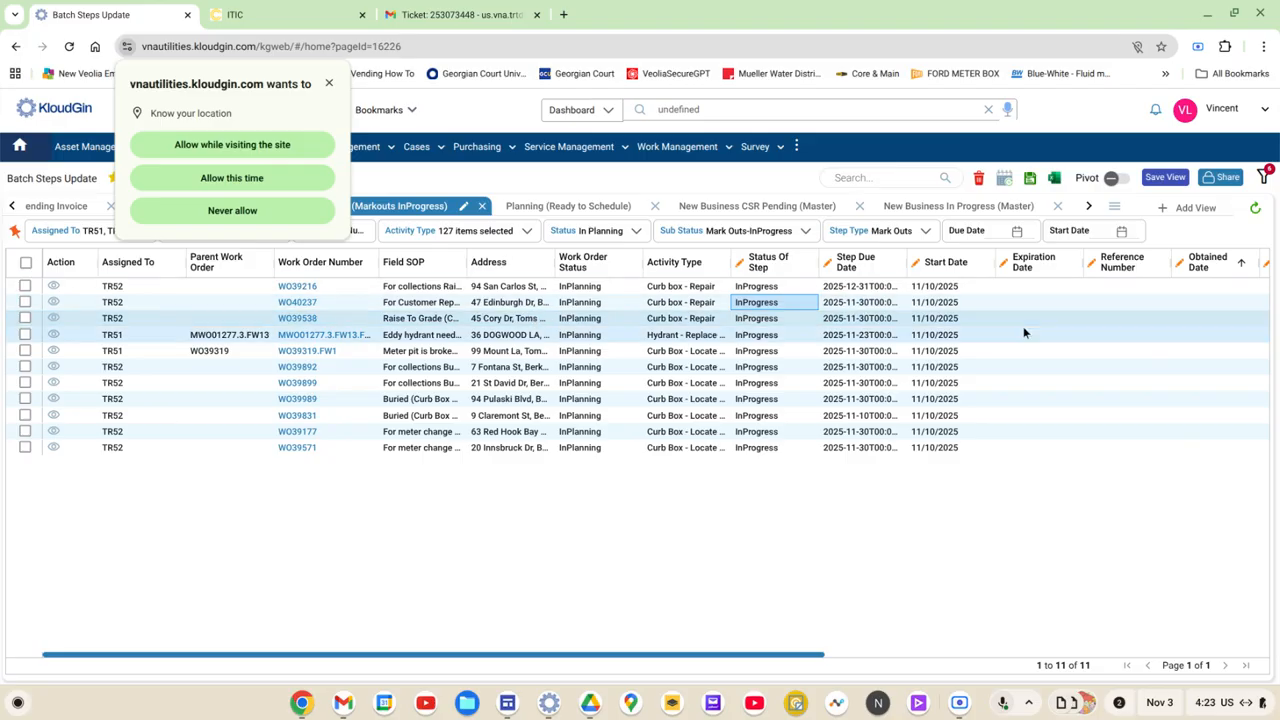
left_click(1115, 333)
right_click(1120, 335)
left_click(1080, 489)
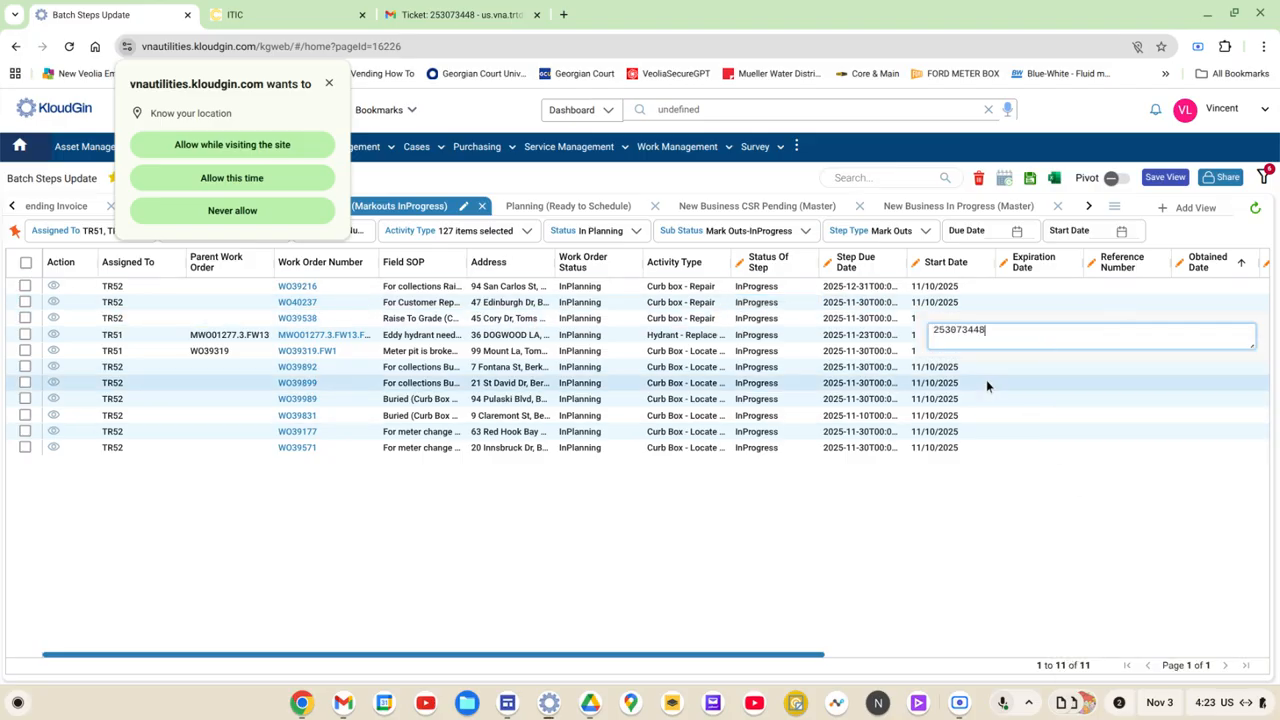
left_click(1037, 529)
Step: Set the Raise To Grade work order's step status to Complete and save the changes
left_click(758, 318)
left_click(752, 319)
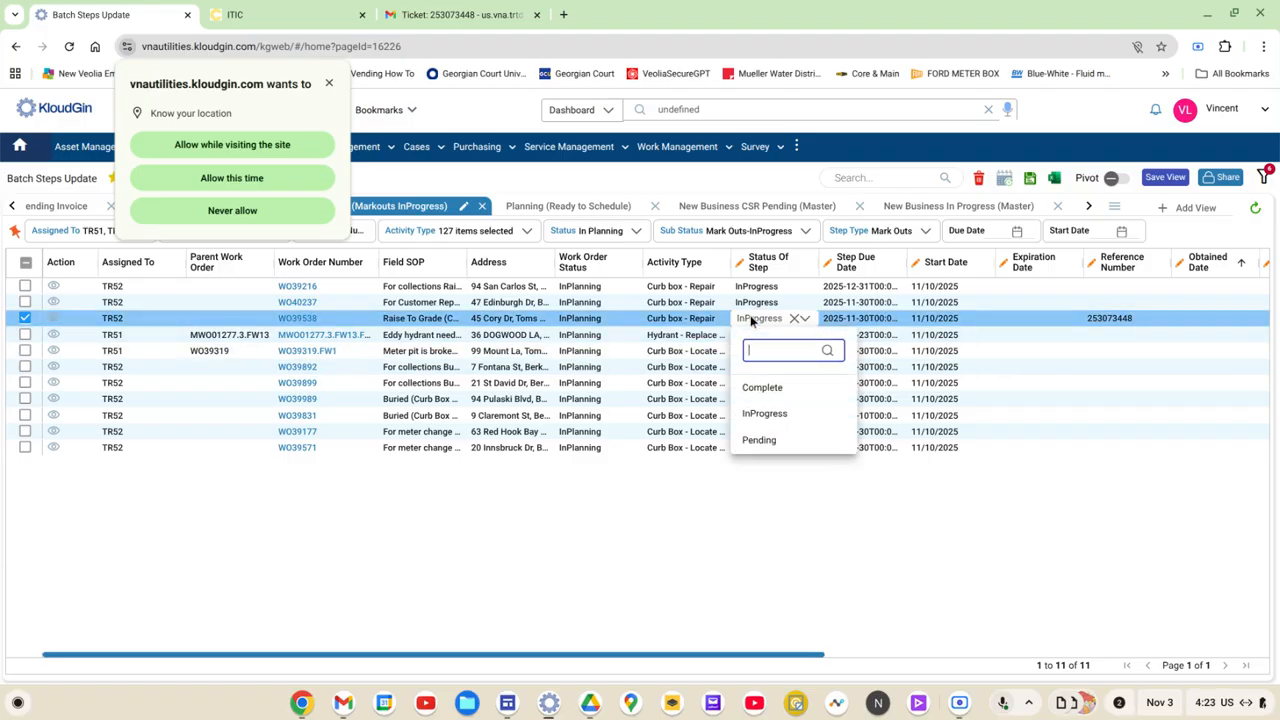
left_click(762, 387)
left_click(1030, 183)
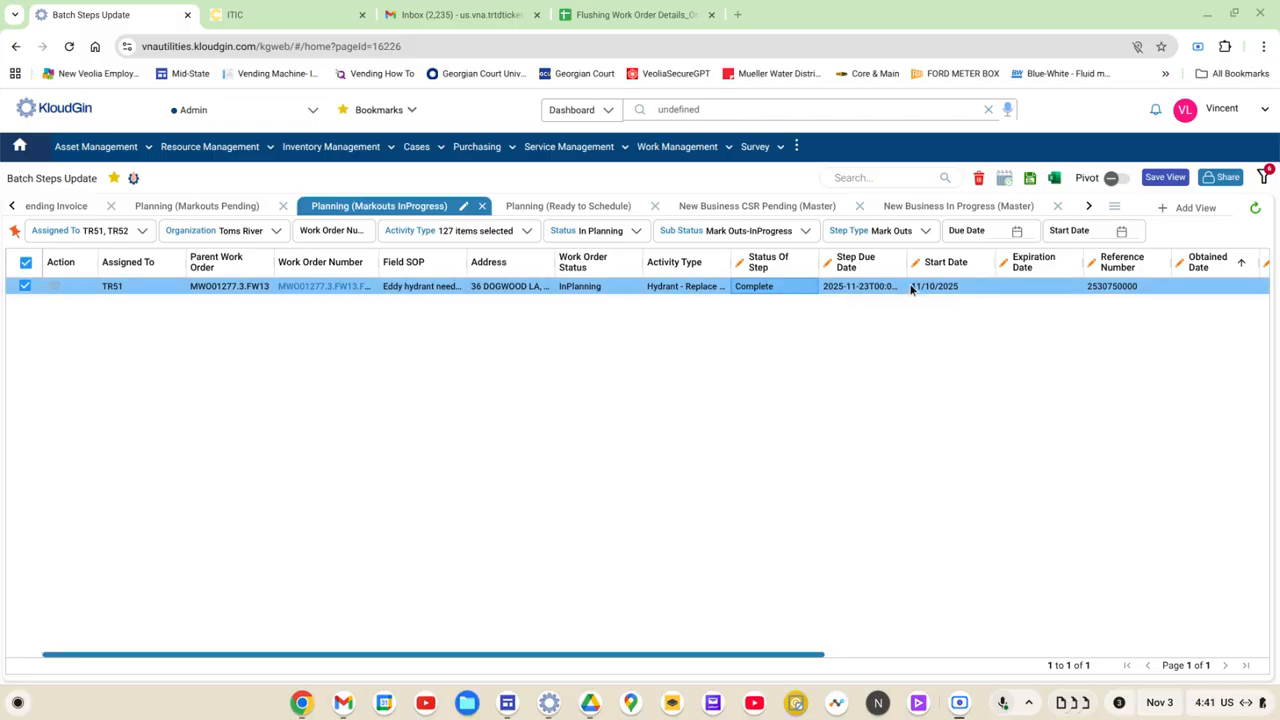
Step: Save the completed hydrant work order's step and check the Planning (Markouts Pending) and Planning (Markouts InProgress) views for remaining work orders
left_click(1031, 178)
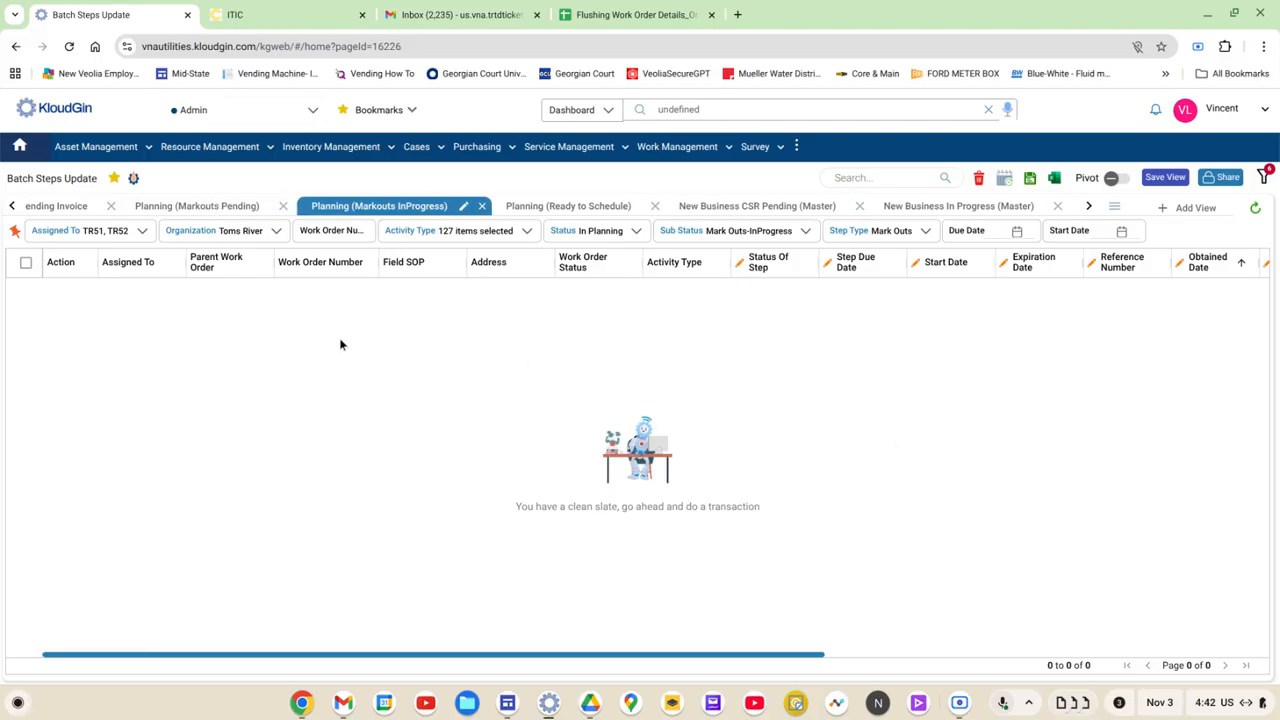
left_click(205, 207)
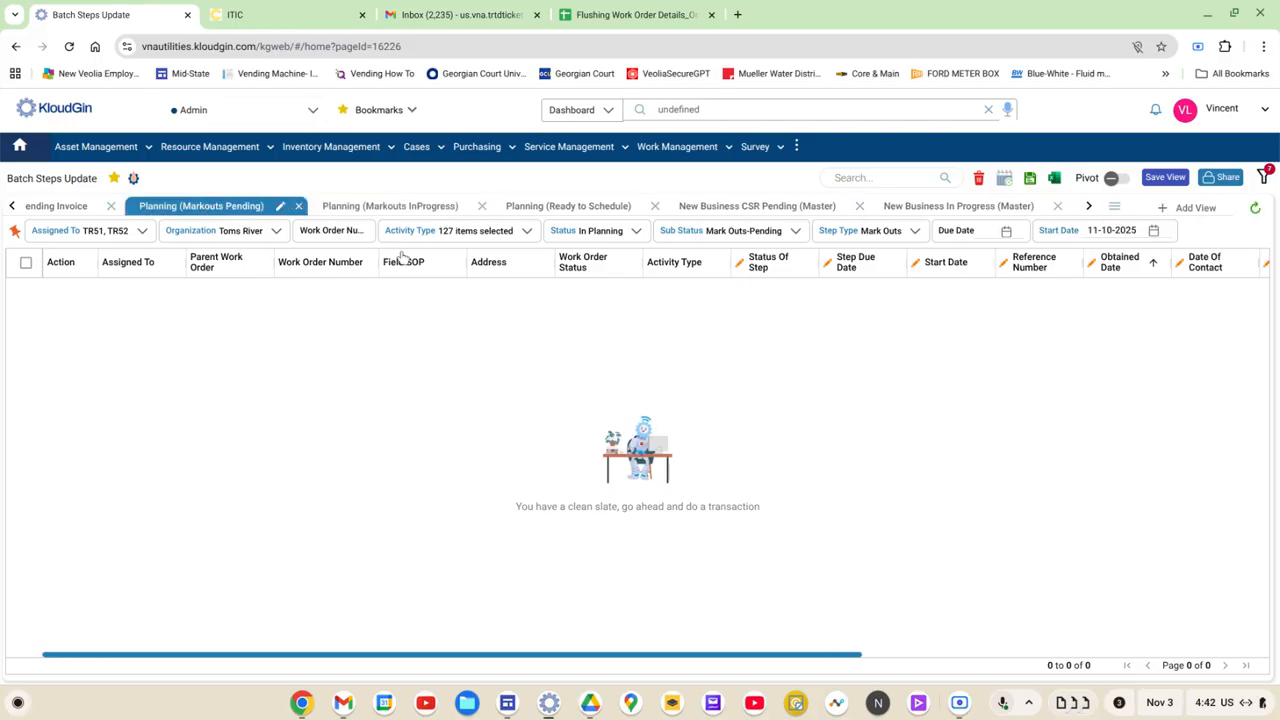
left_click(386, 207)
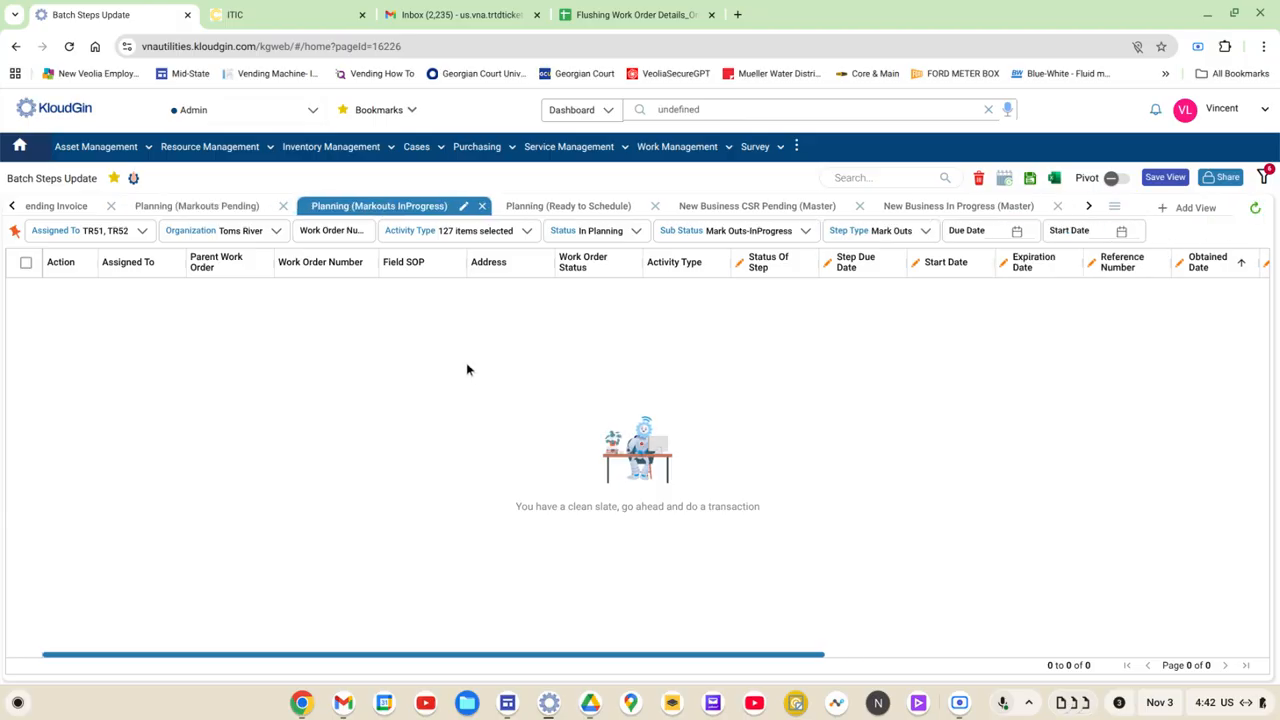